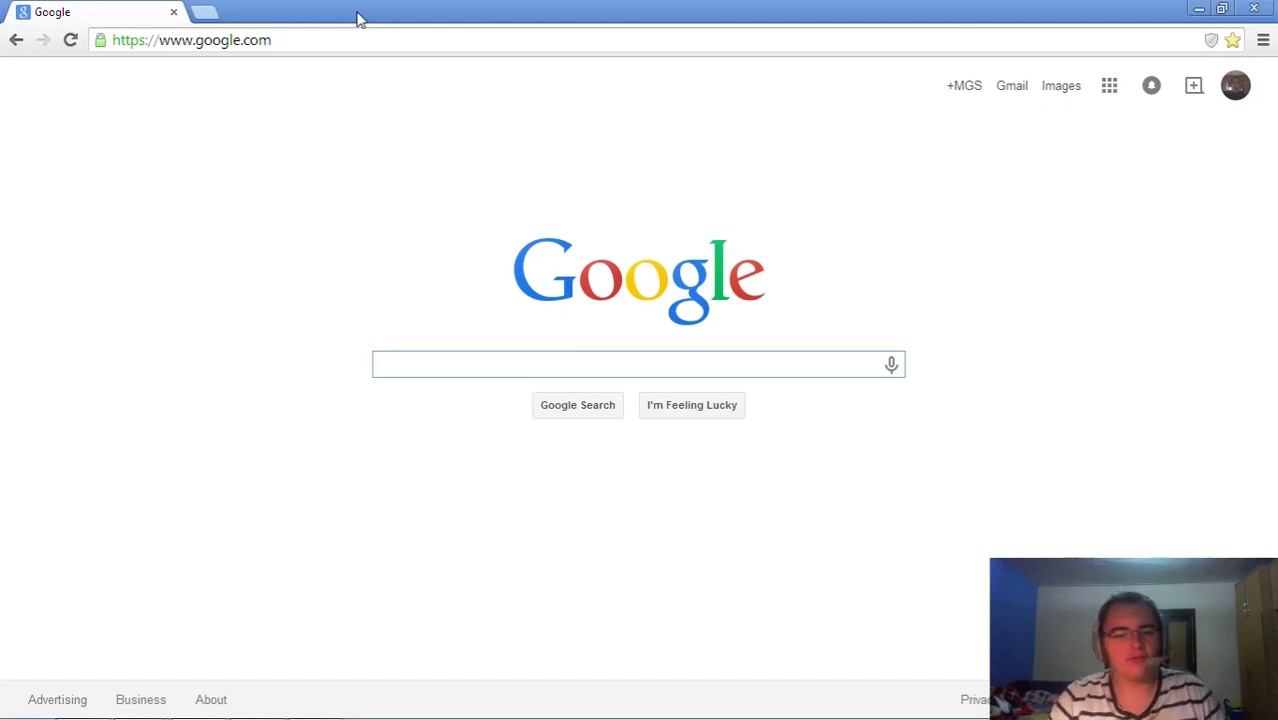
text(OM)
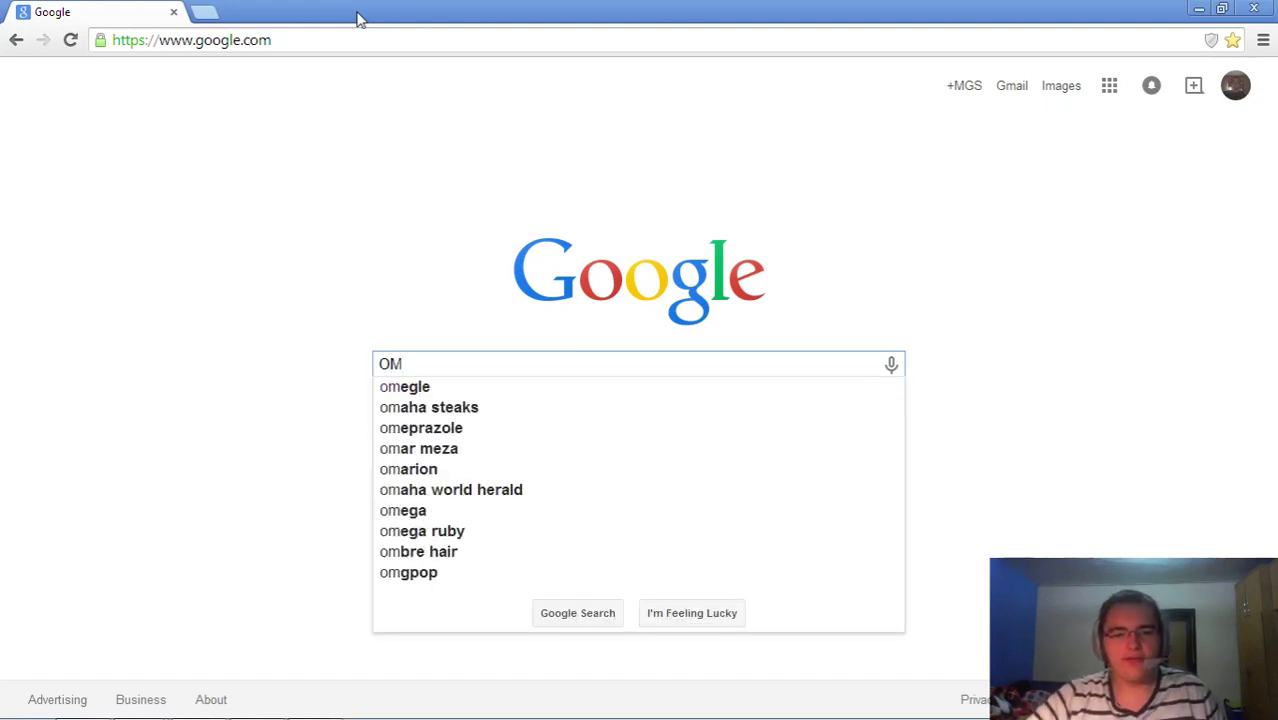
text(S)
key(Return)
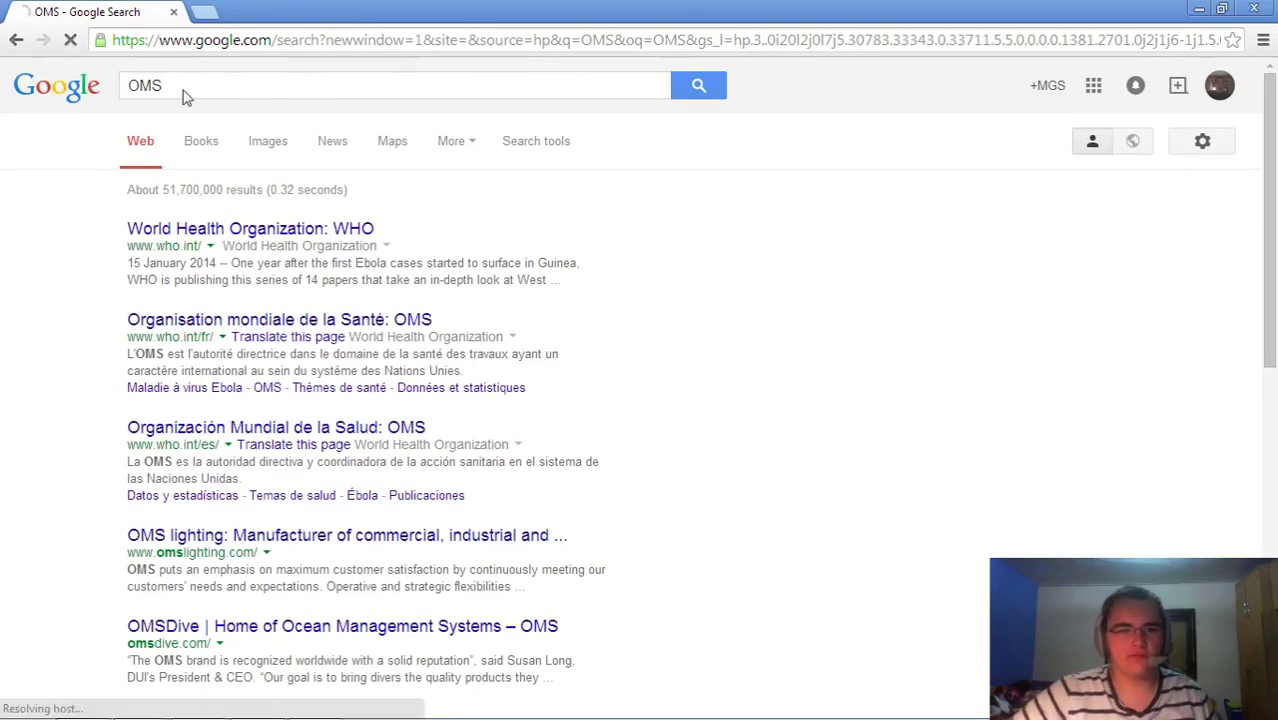
Search Google for OBS and open the Open Broadcaster Software website.
click(184, 88)
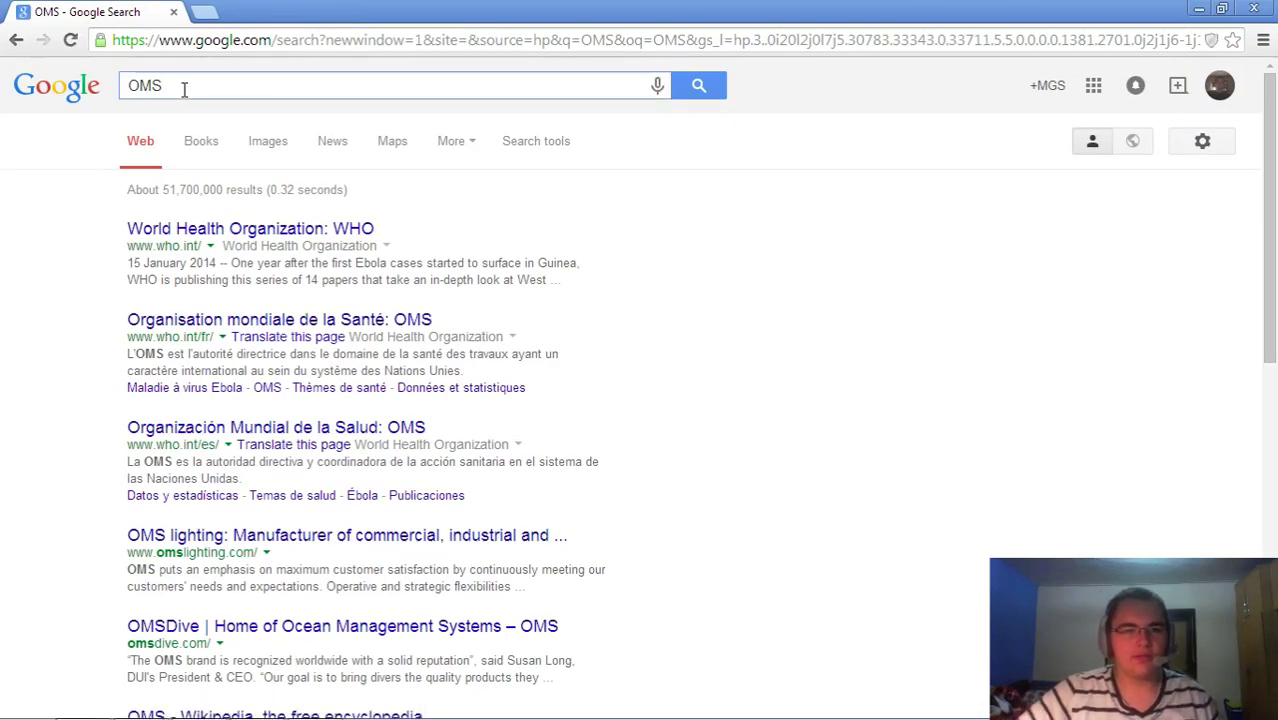
key(BackSpace)
key(BackSpace)
text(BS)
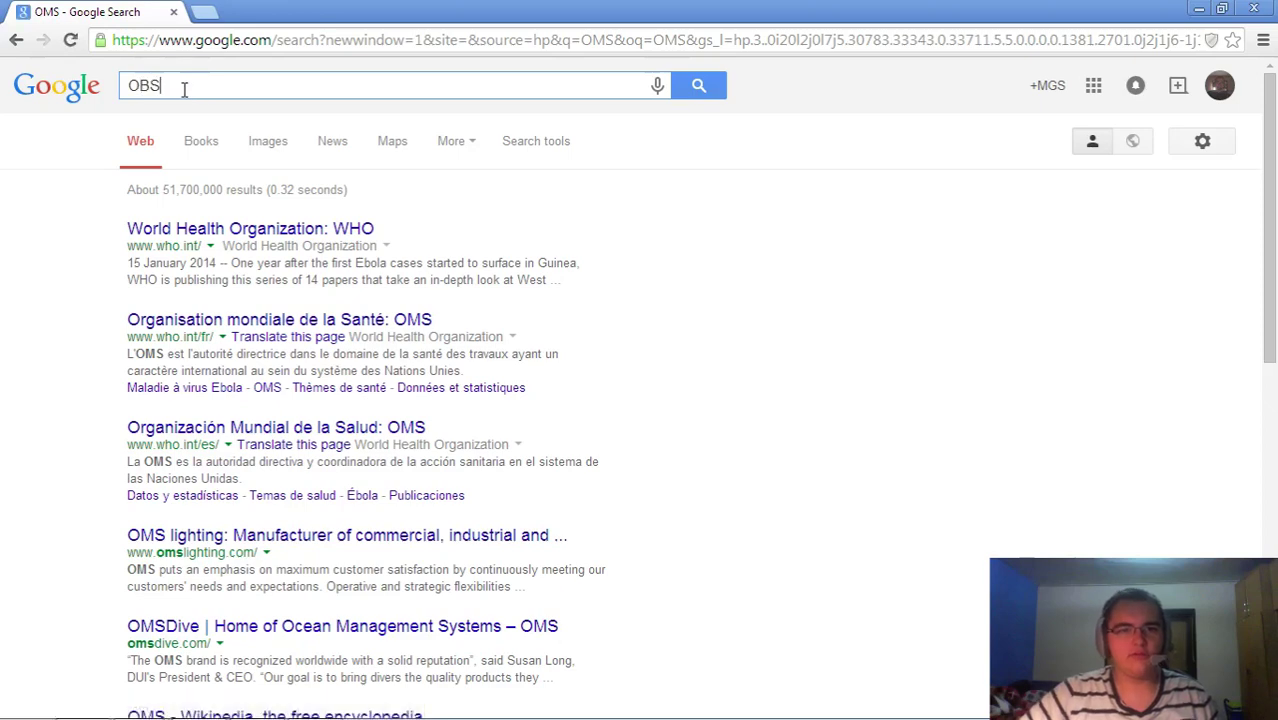
key(Return)
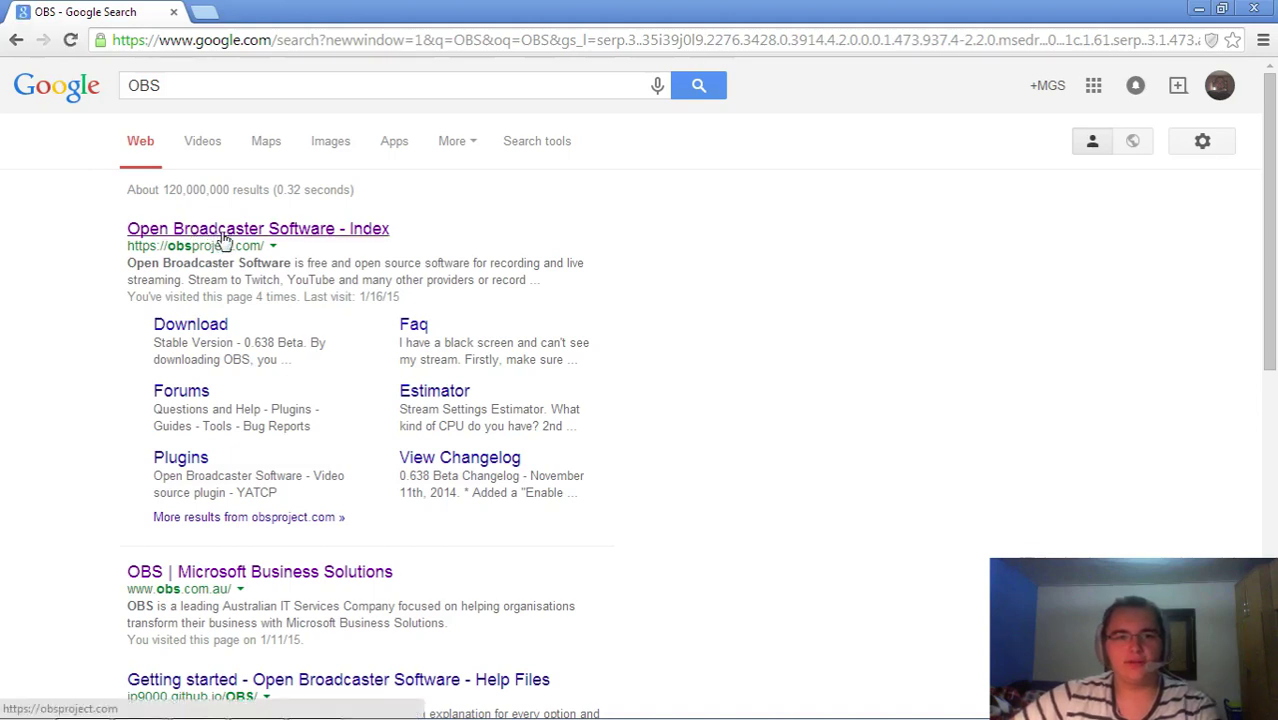
click(345, 232)
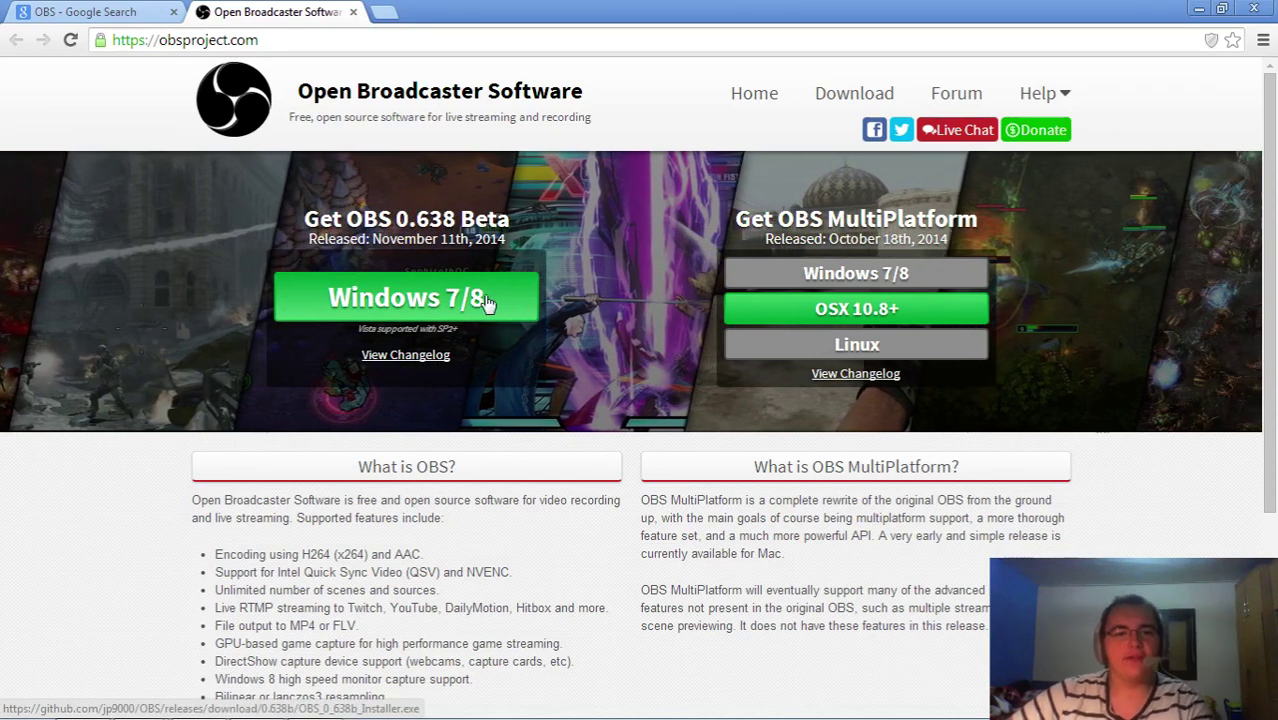
Download the OBS 0.638 Beta installer for Windows 7/8 and close the blank download page.
click(486, 300)
click(311, 17)
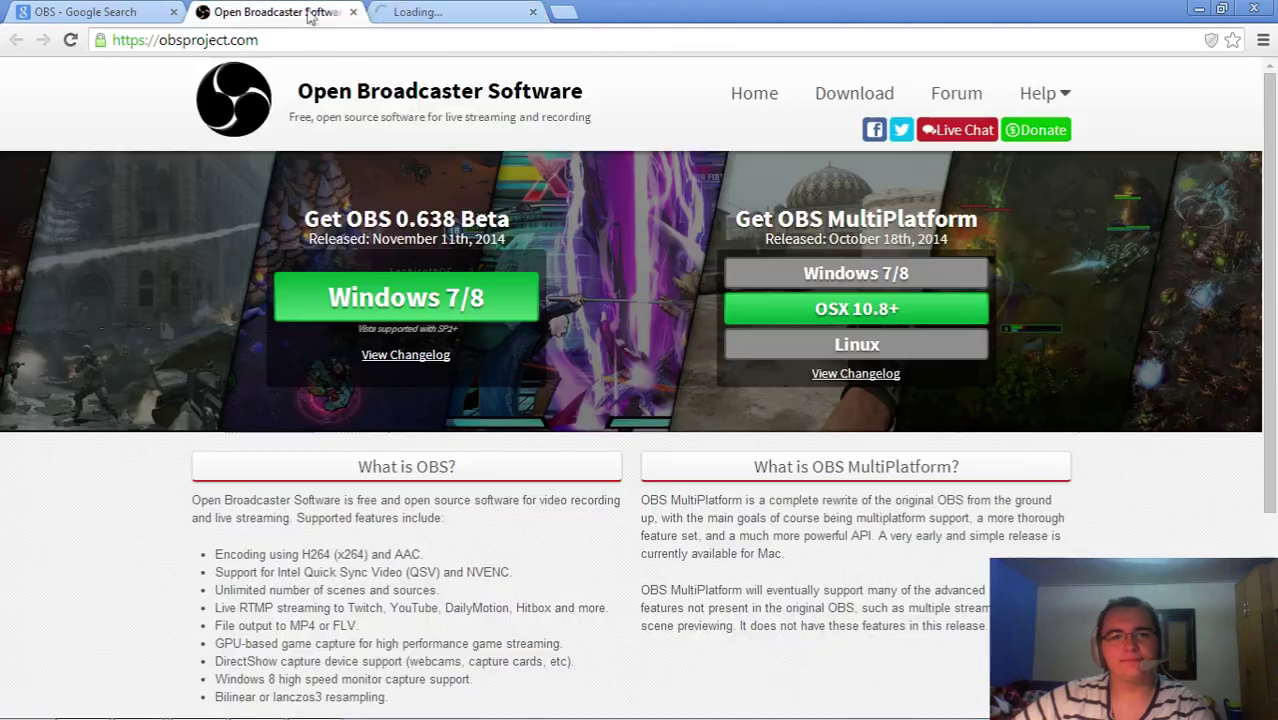
click(490, 14)
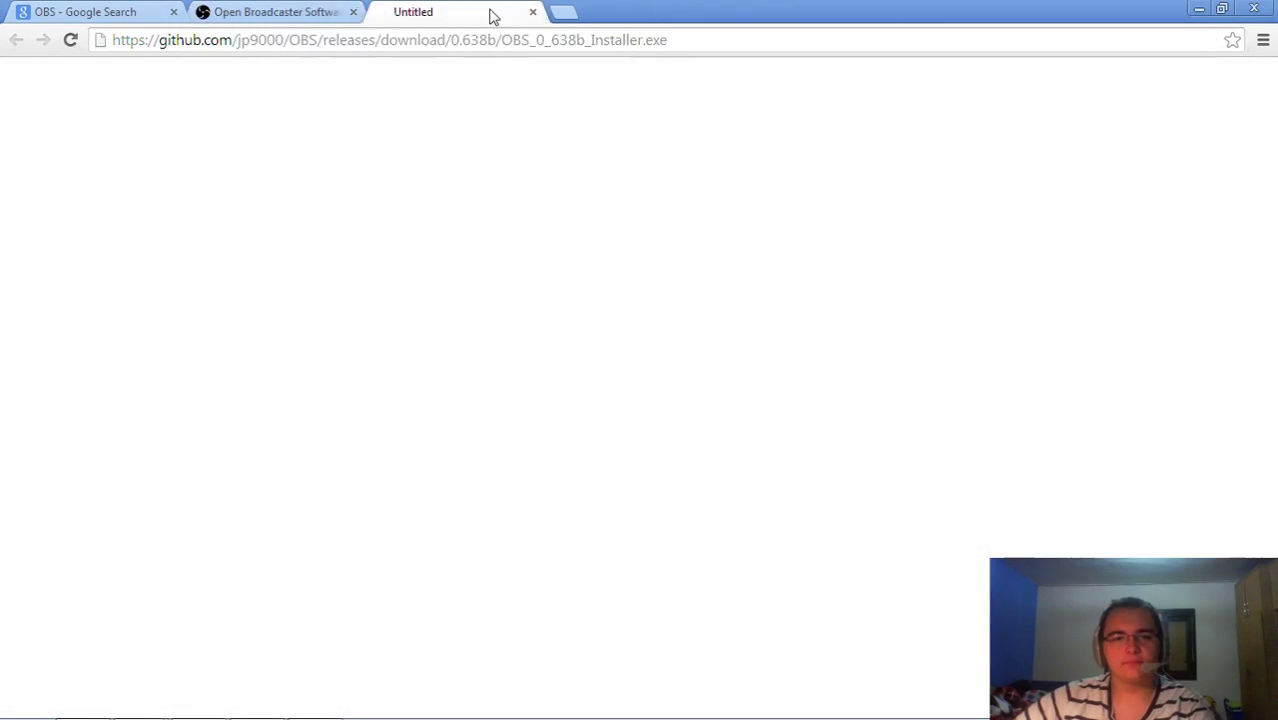
click(533, 13)
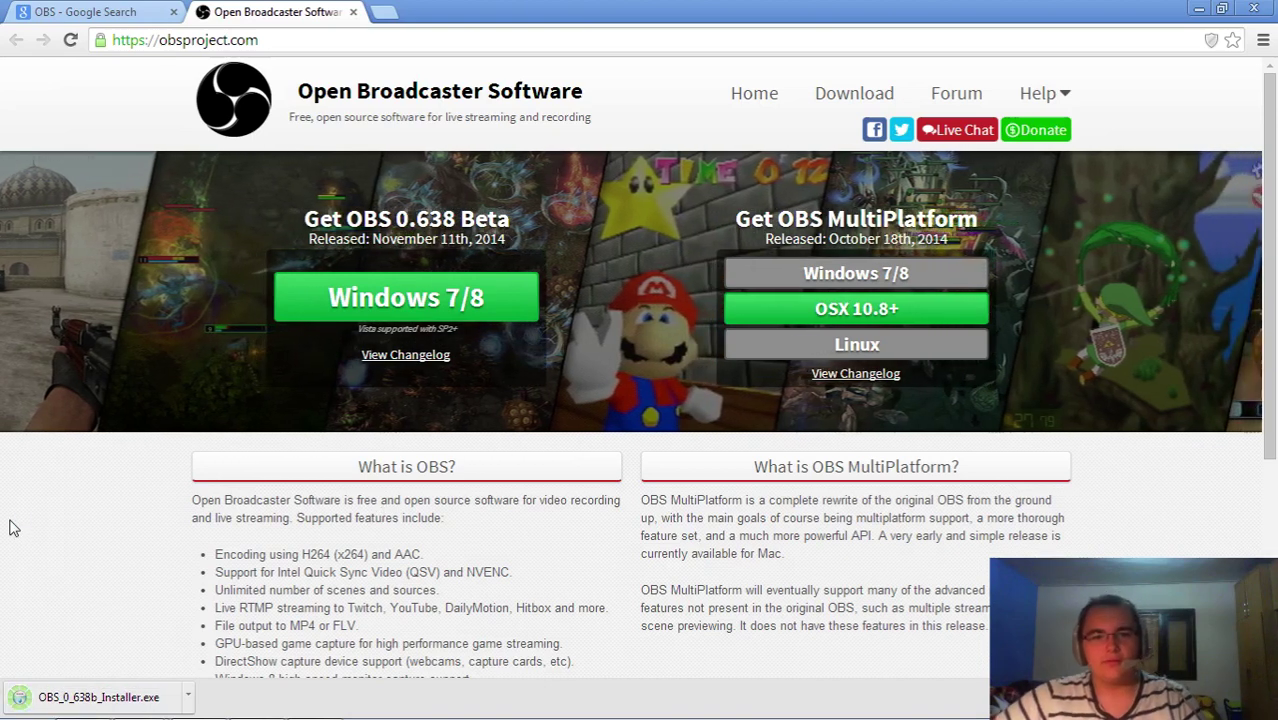
Open the downloaded OBS_0_638b_Installer.exe and cancel running it at the security warning.
click(98, 697)
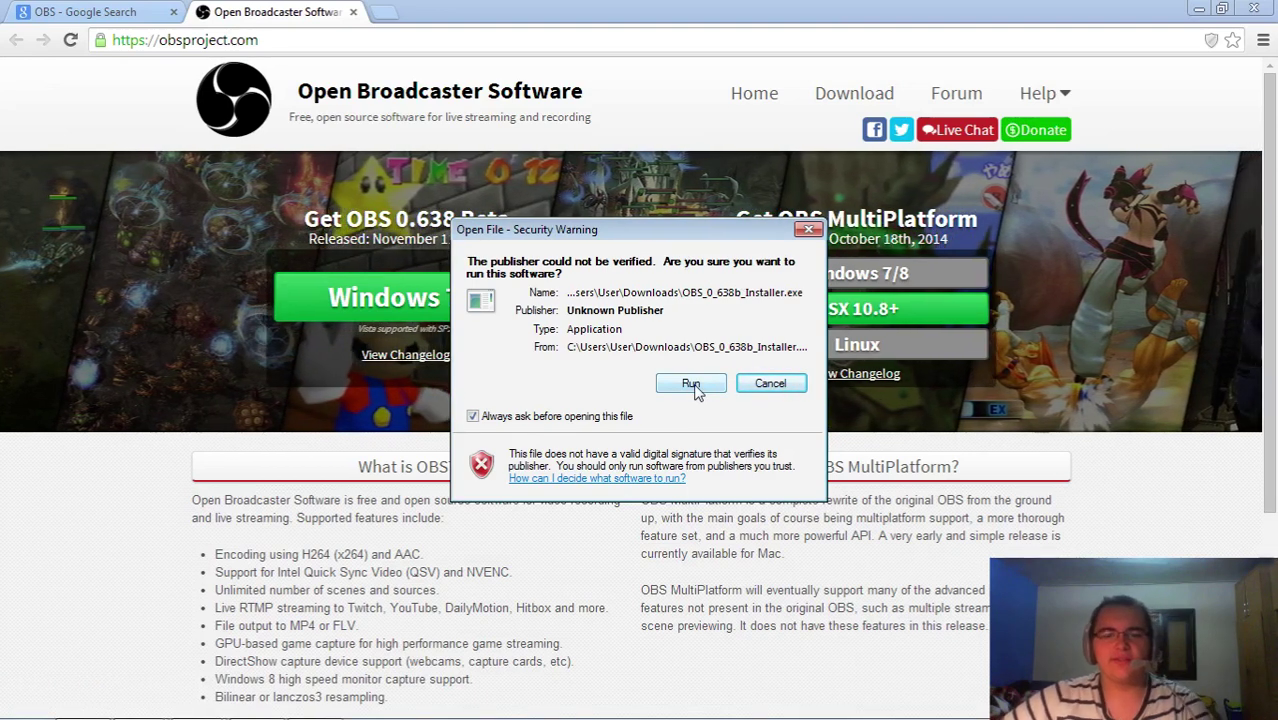
click(795, 388)
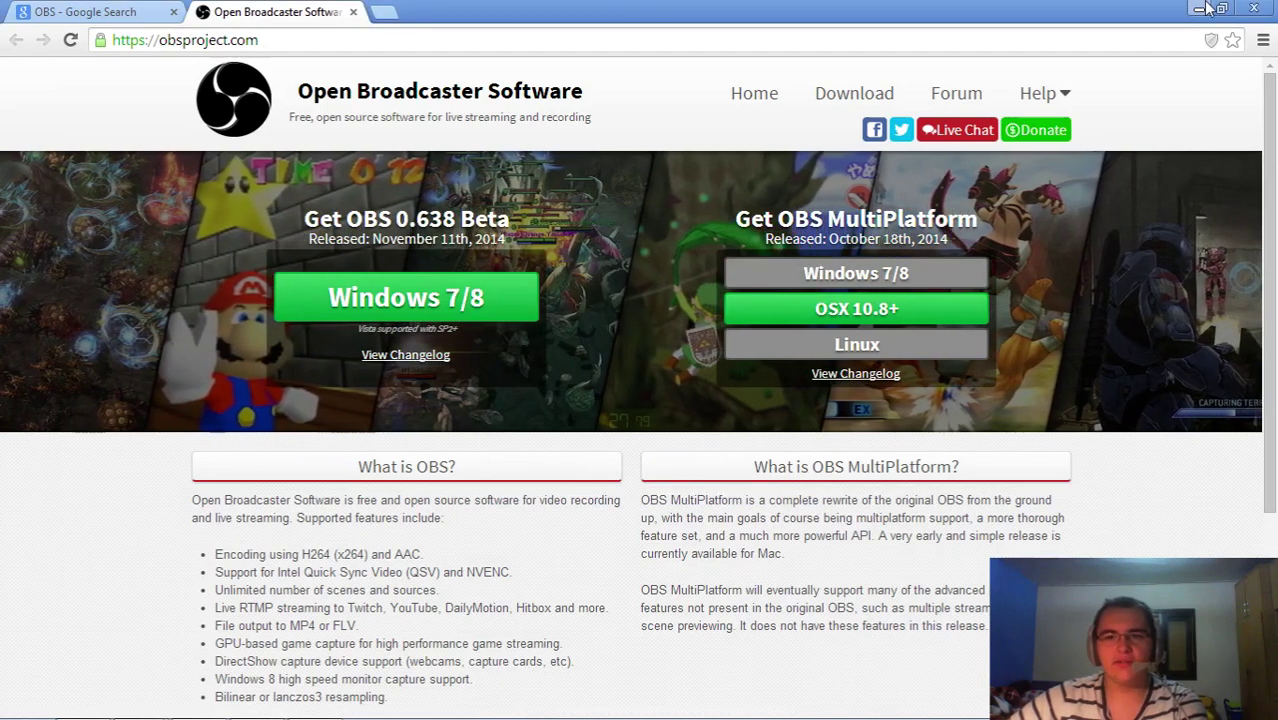
Switch to Open Broadcaster Software and open the Encoding section of its settings.
click(1203, 8)
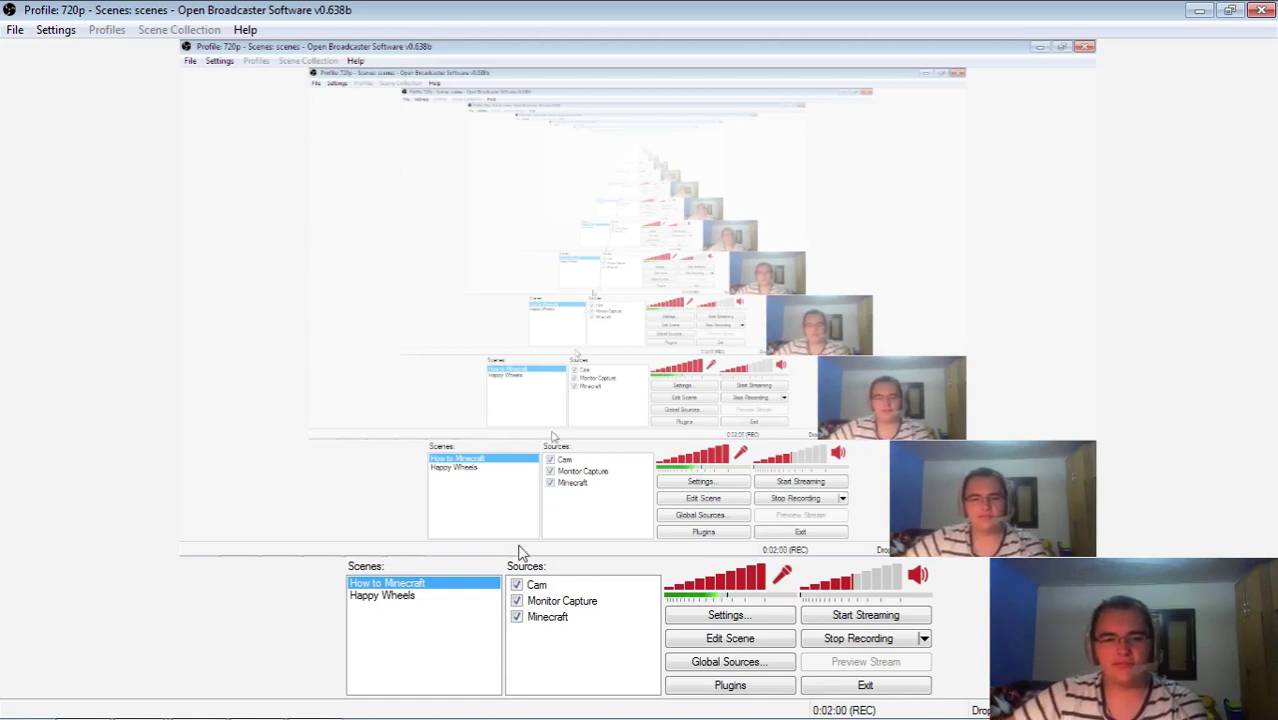
click(709, 620)
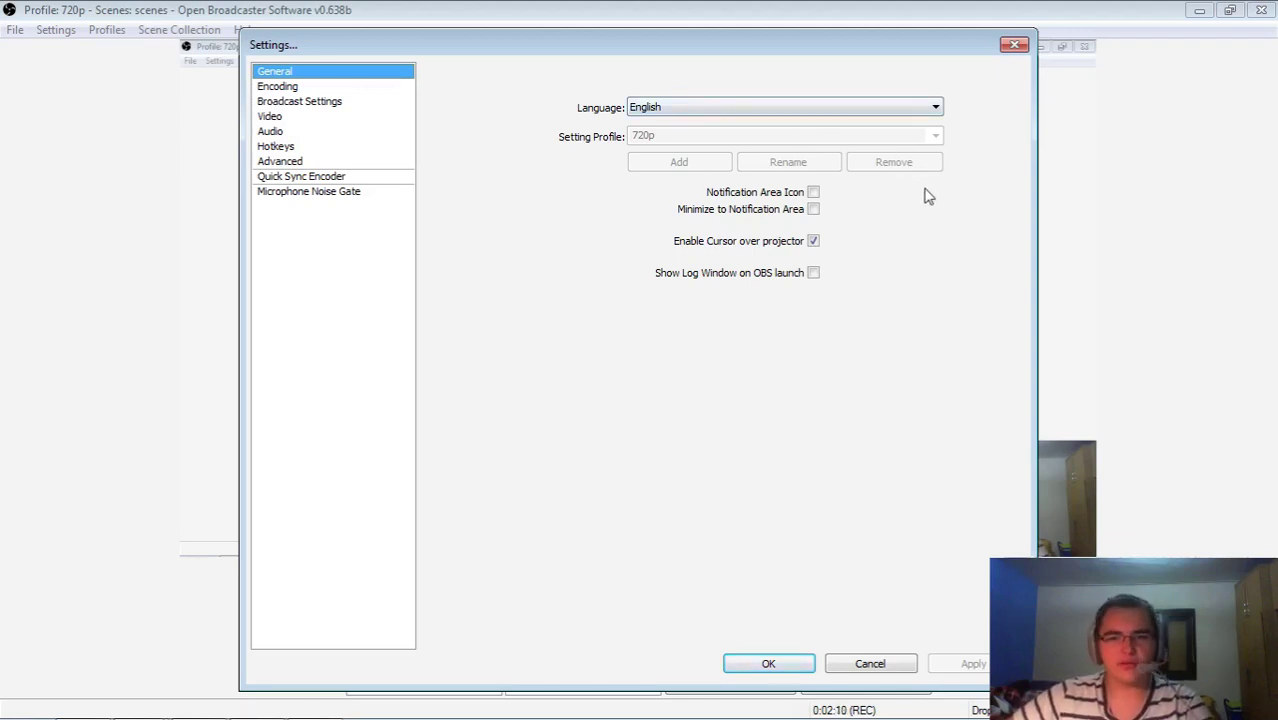
mouse_move(877, 46)
mouse_down()
mouse_move(887, 28)
mouse_move(849, 63)
mouse_move(866, 31)
mouse_up()
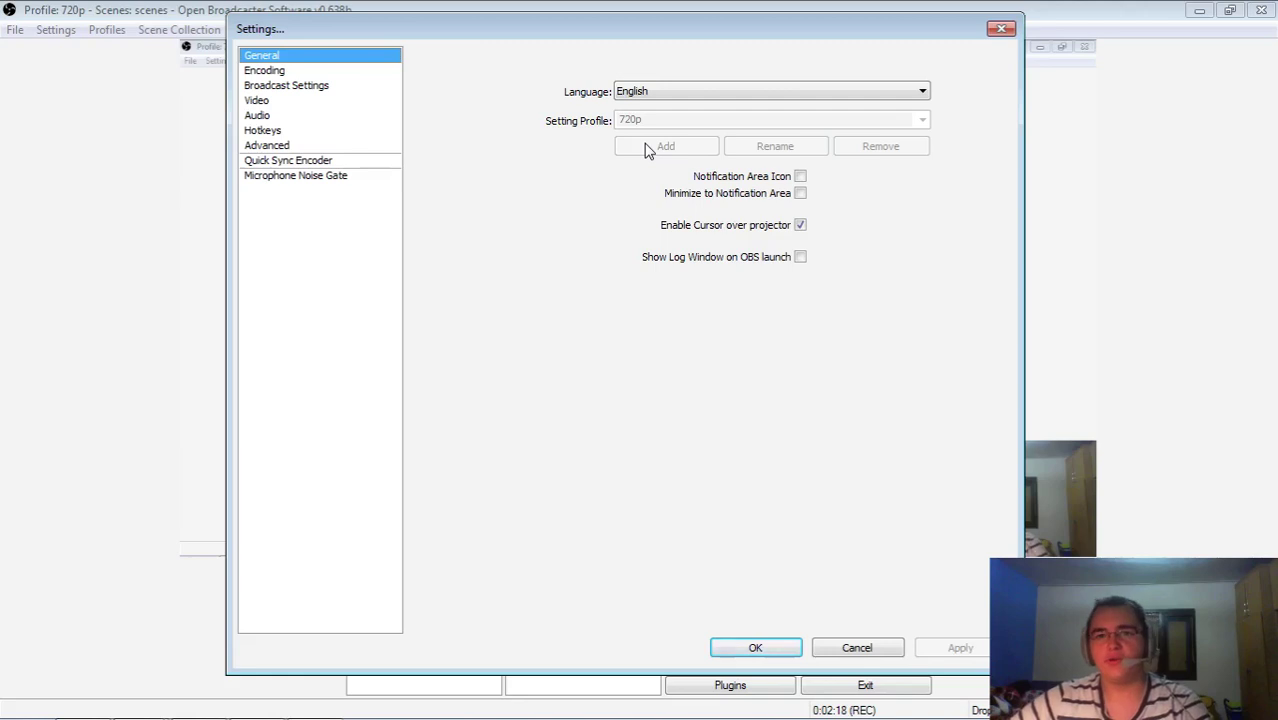
click(287, 72)
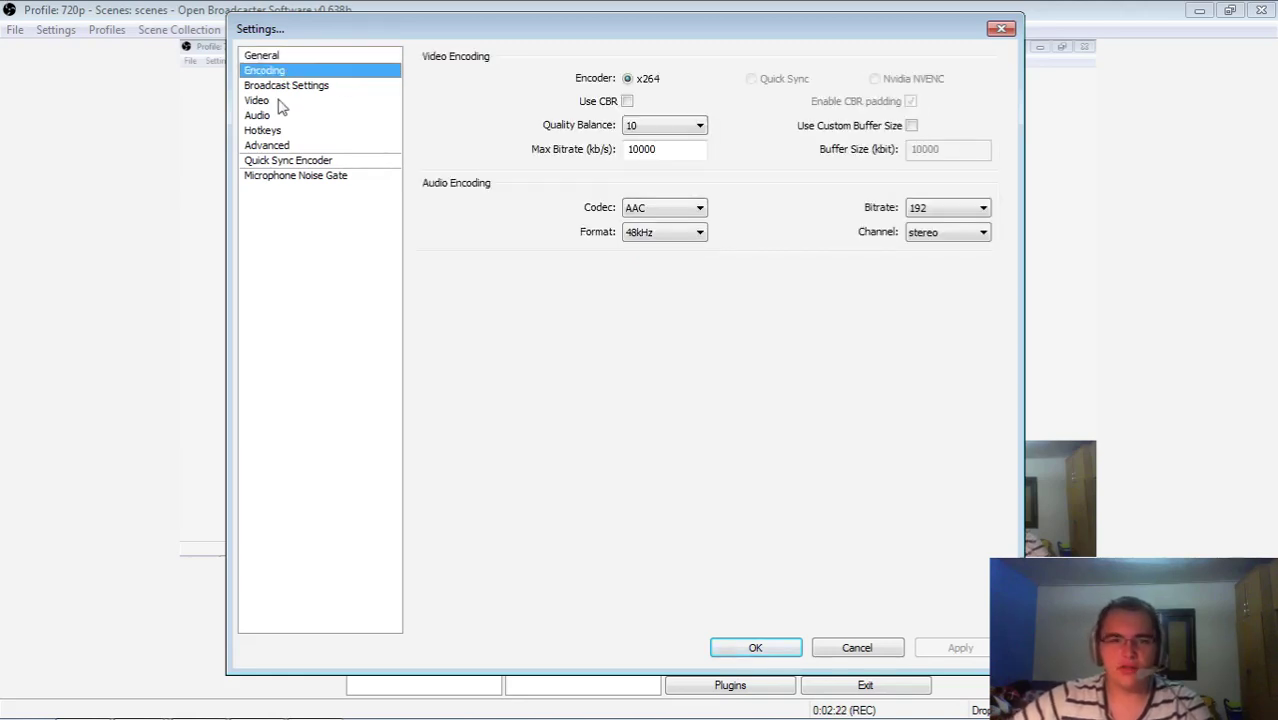
Examine the video encoding's quality balance and maximum bitrate settings.
click(645, 126)
click(700, 126)
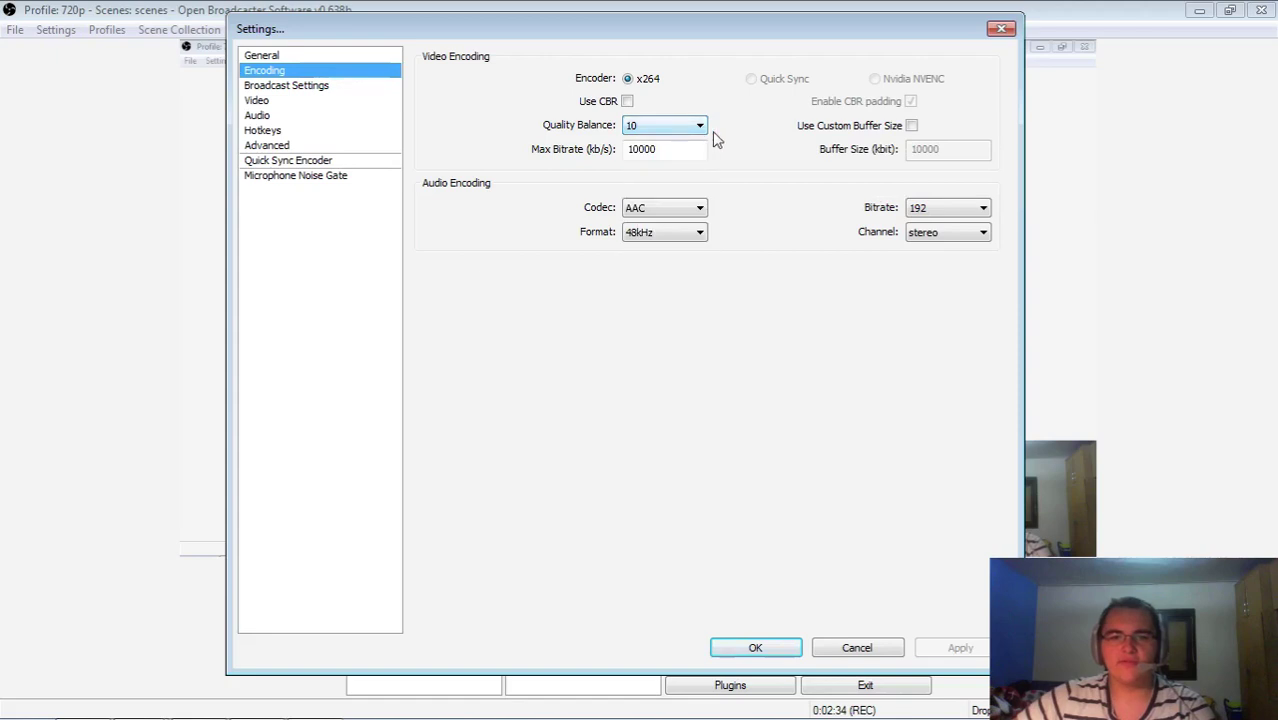
right_click(675, 155)
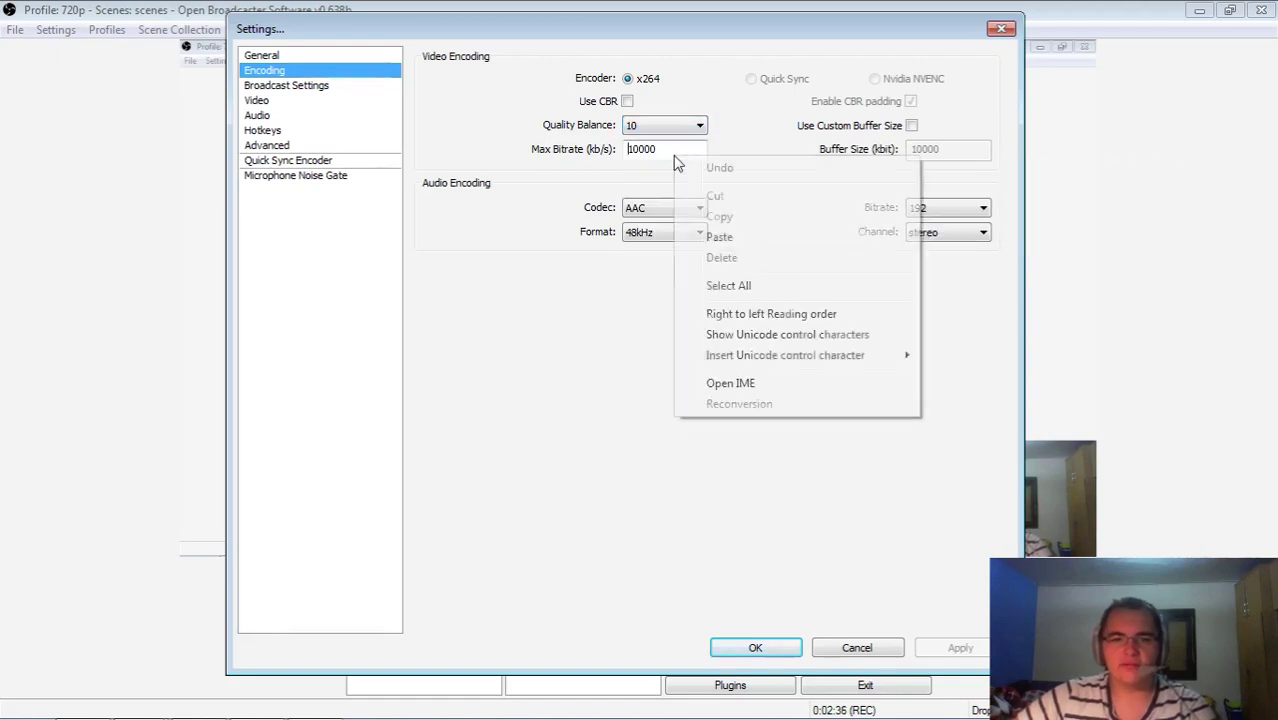
click(520, 211)
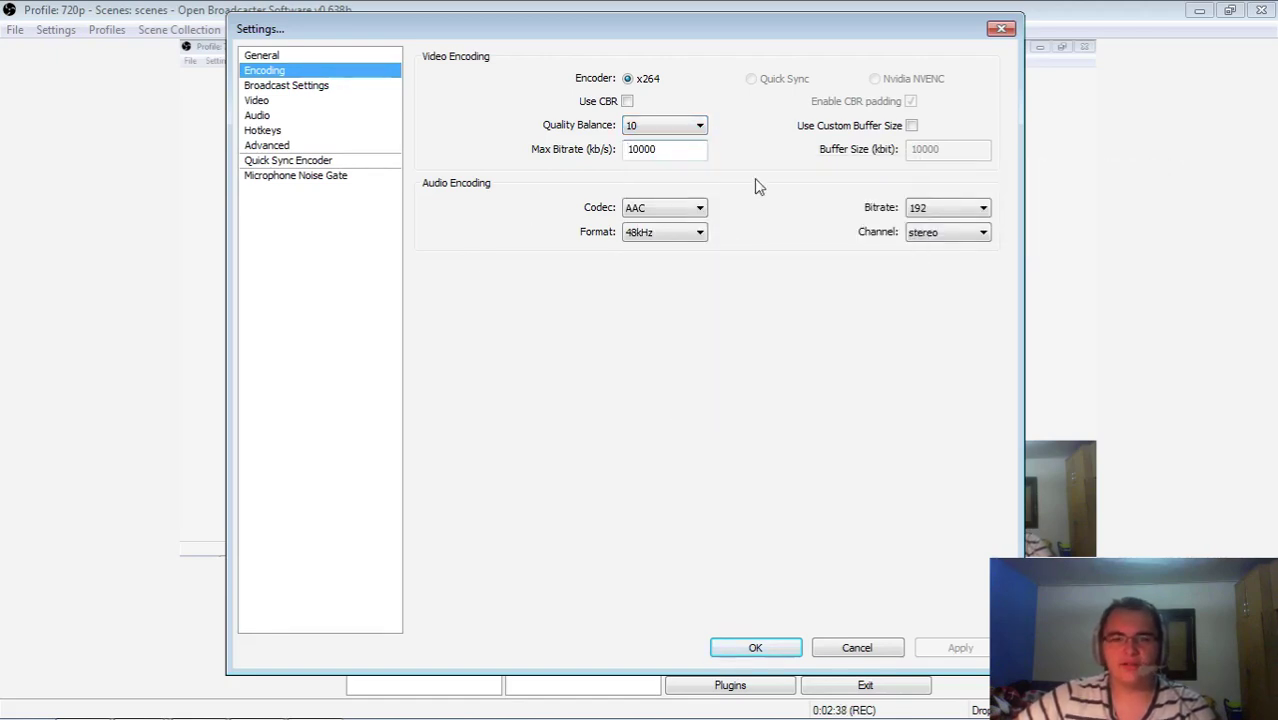
mouse_move(660, 160)
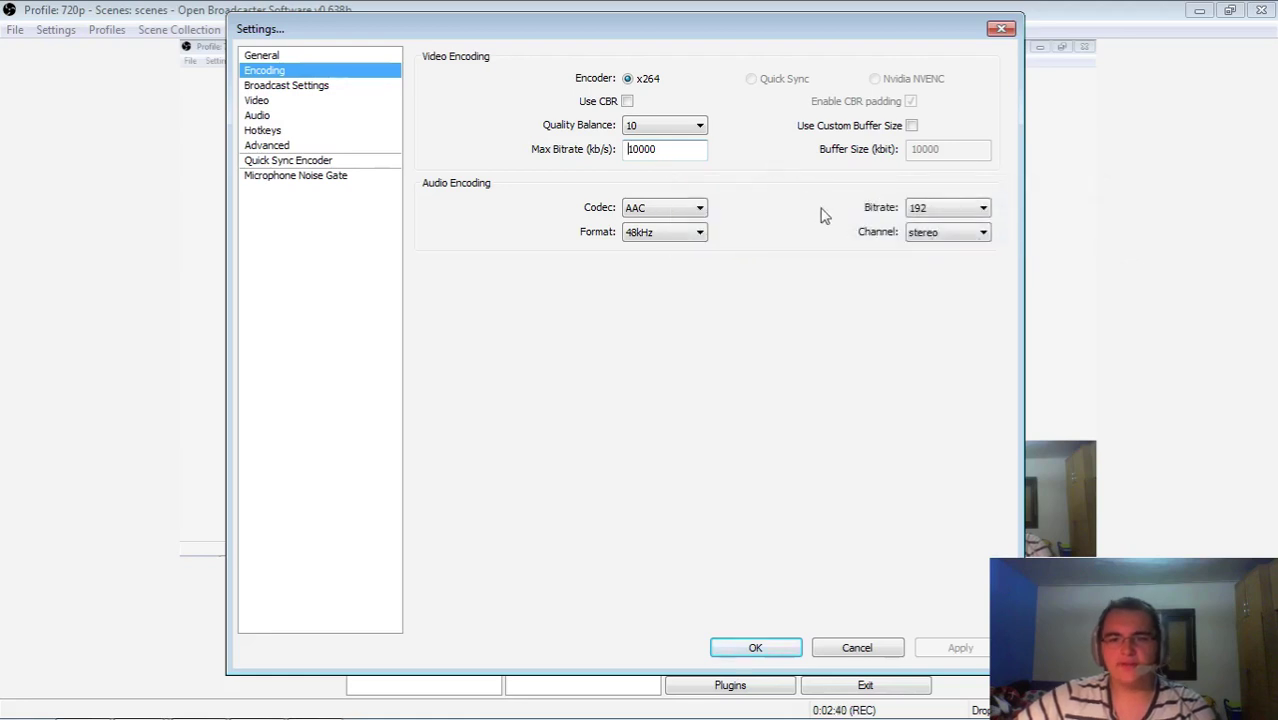
Select AAC as the audio encoding codec.
click(701, 209)
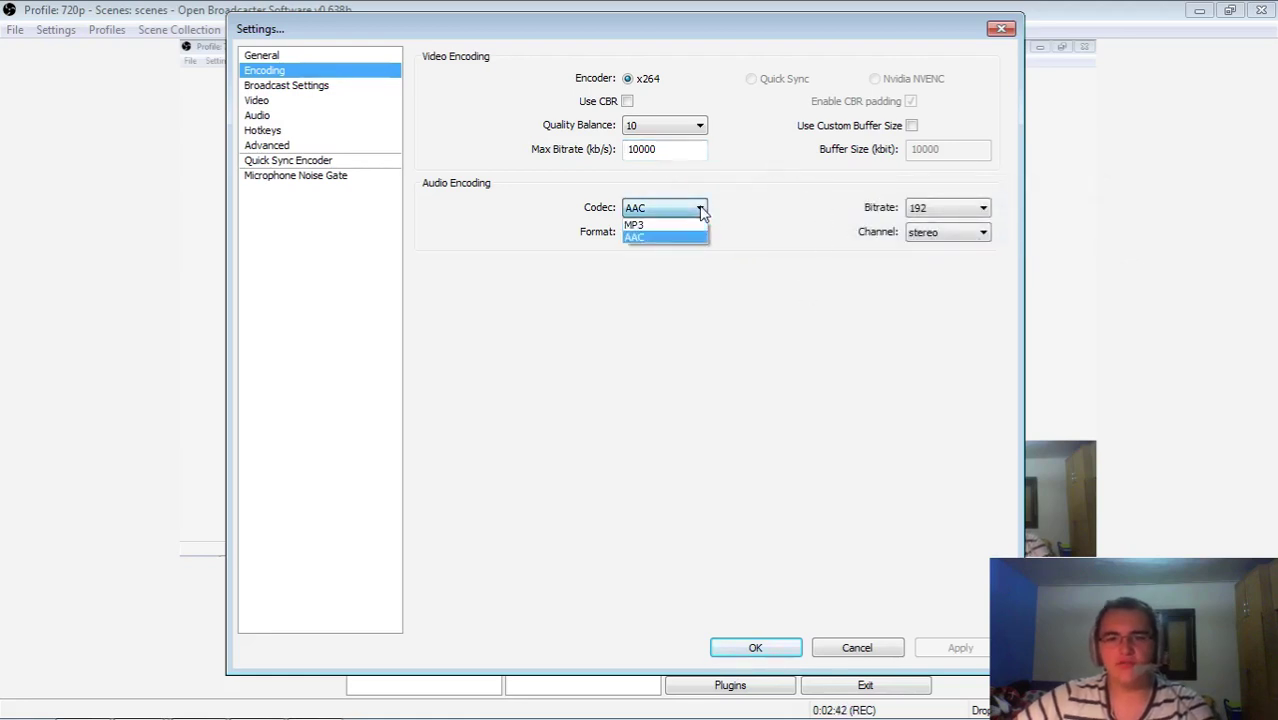
click(701, 209)
click(671, 212)
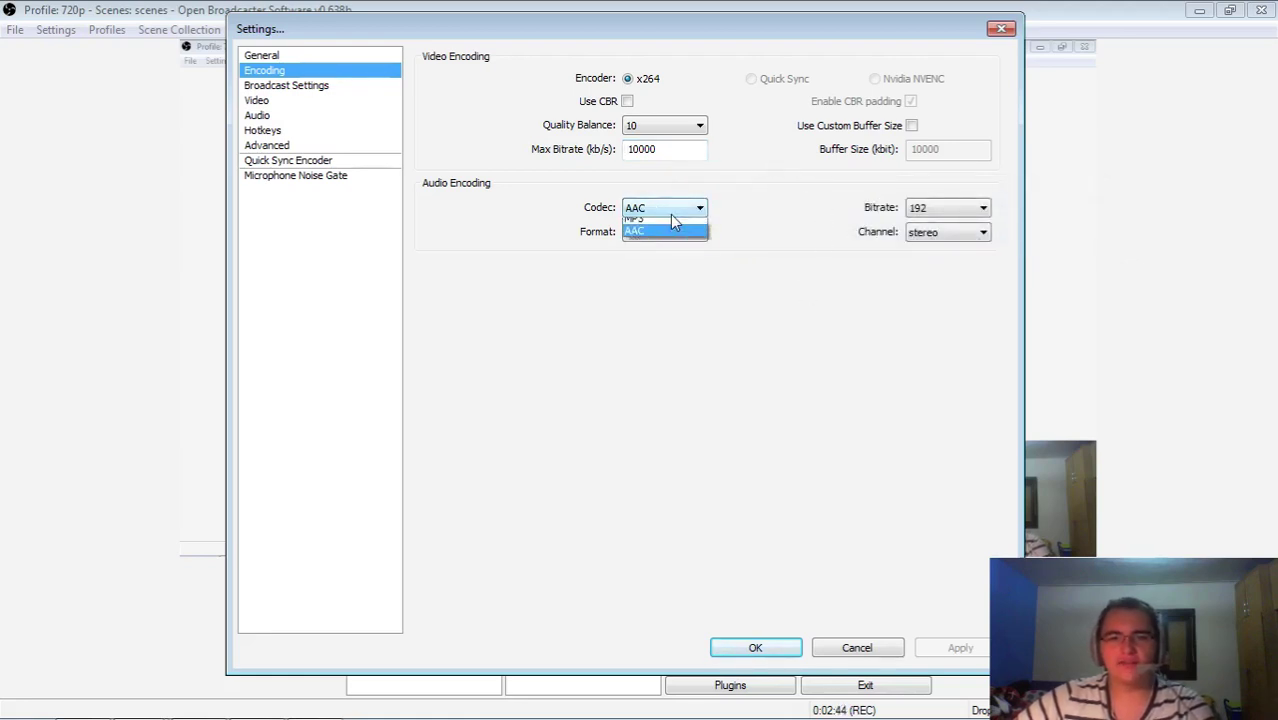
click(666, 238)
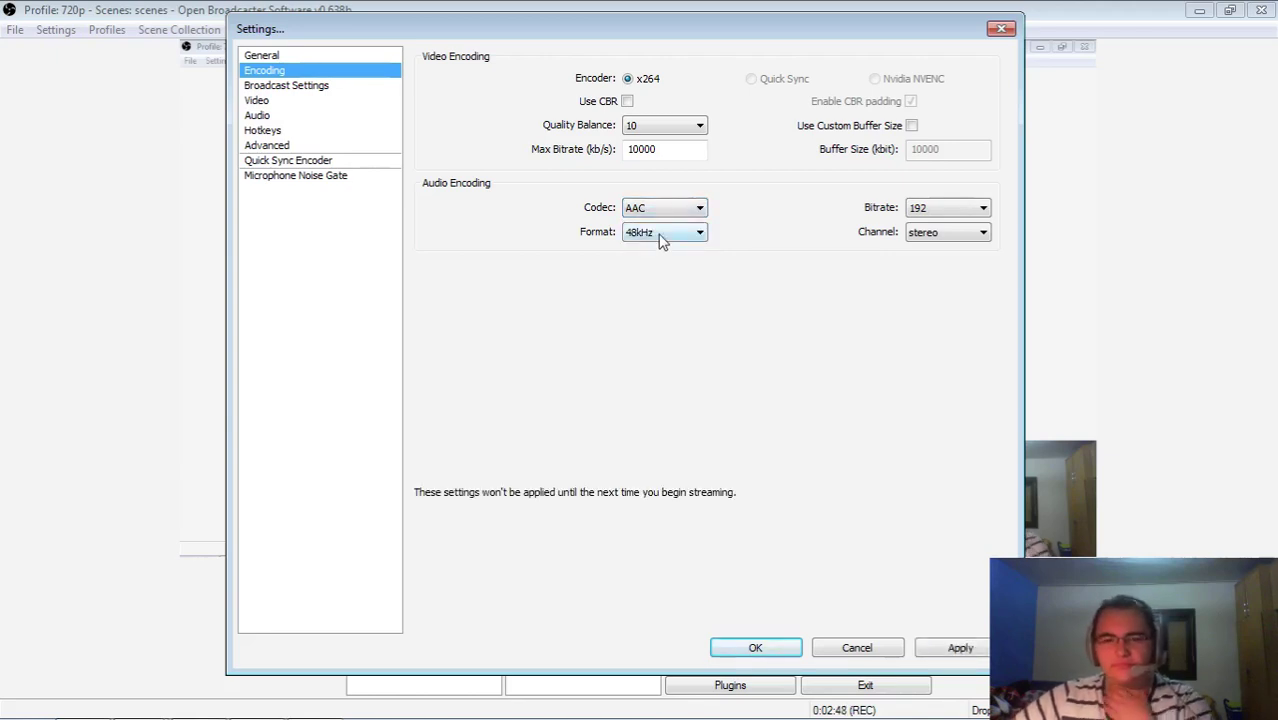
Examine the available format and bitrate options for audio encoding.
click(660, 238)
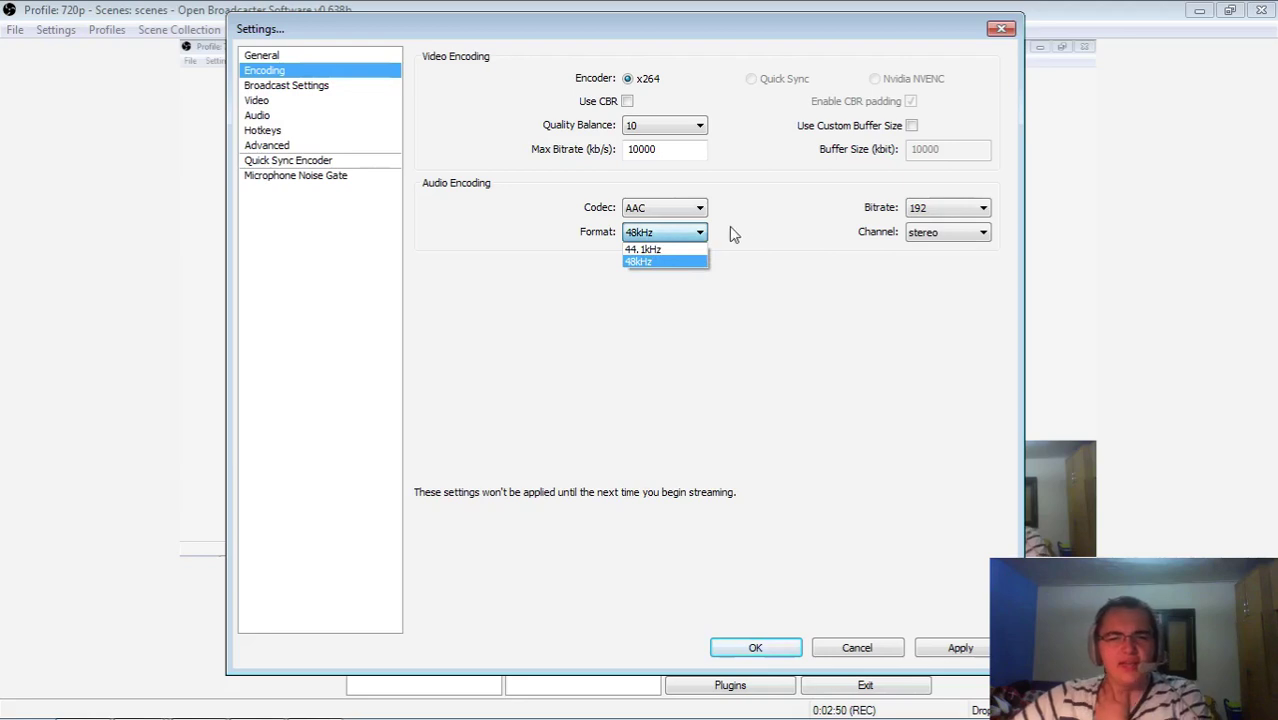
click(767, 264)
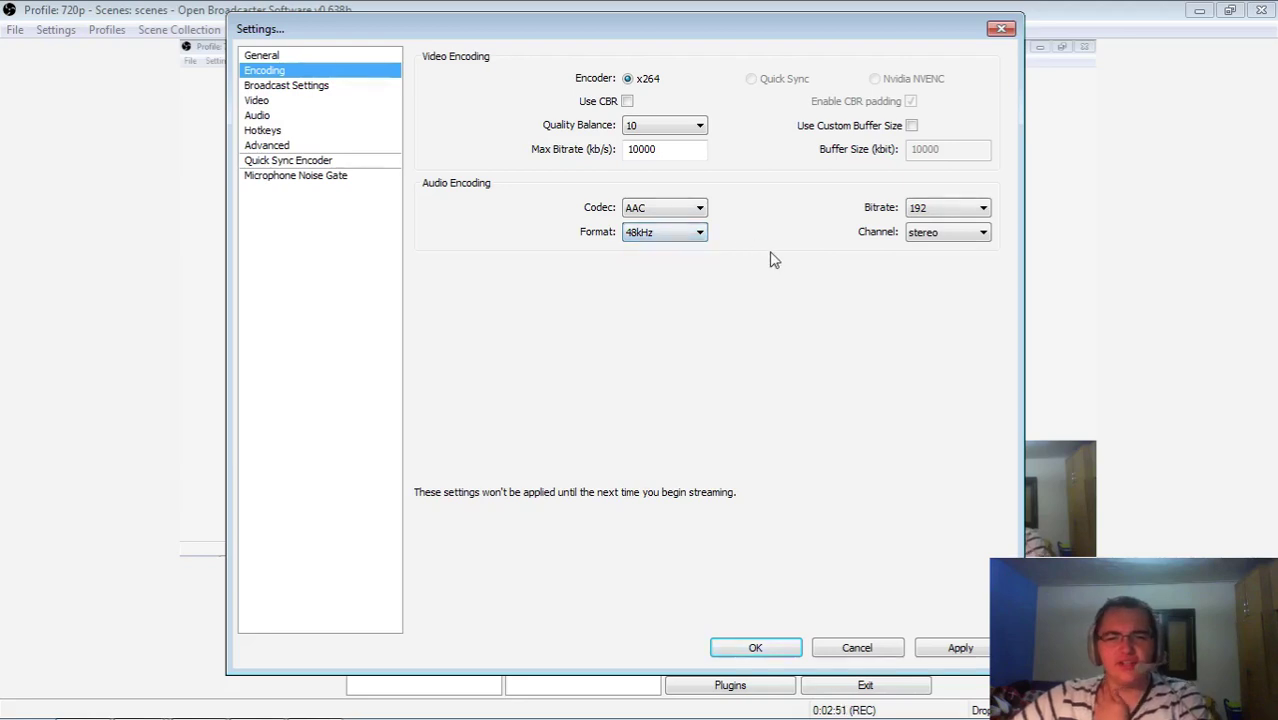
click(963, 217)
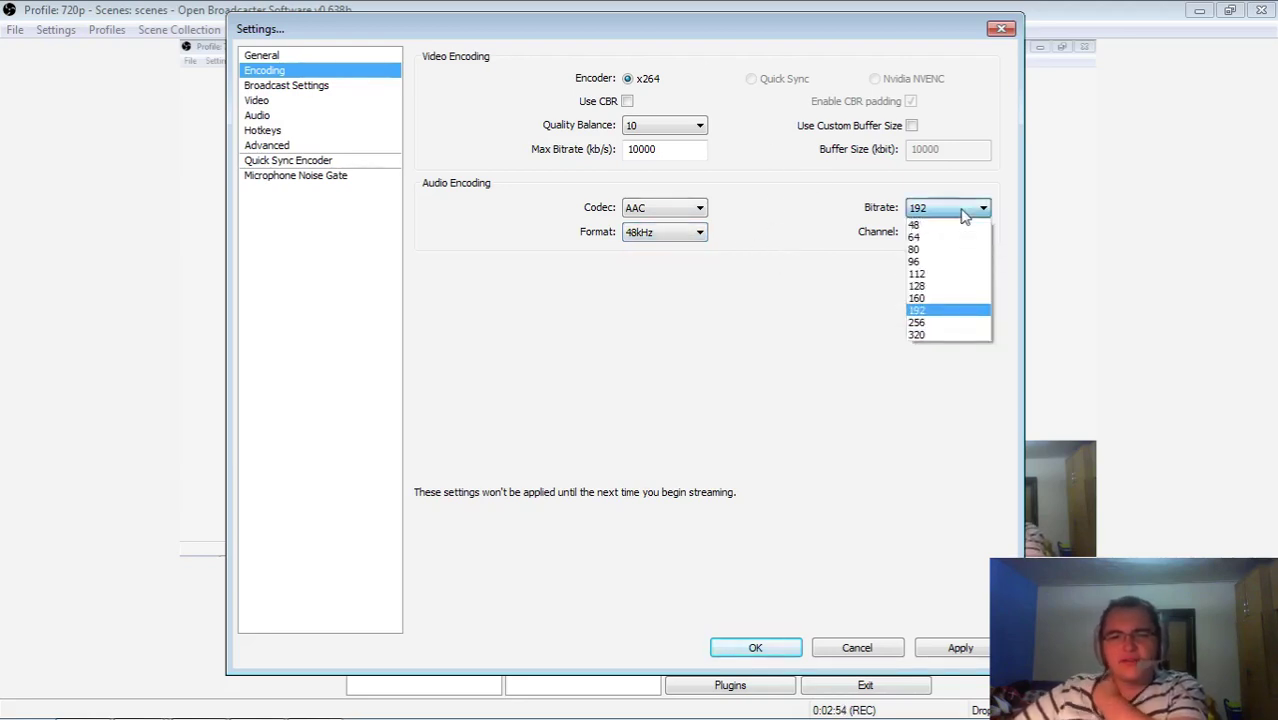
click(968, 210)
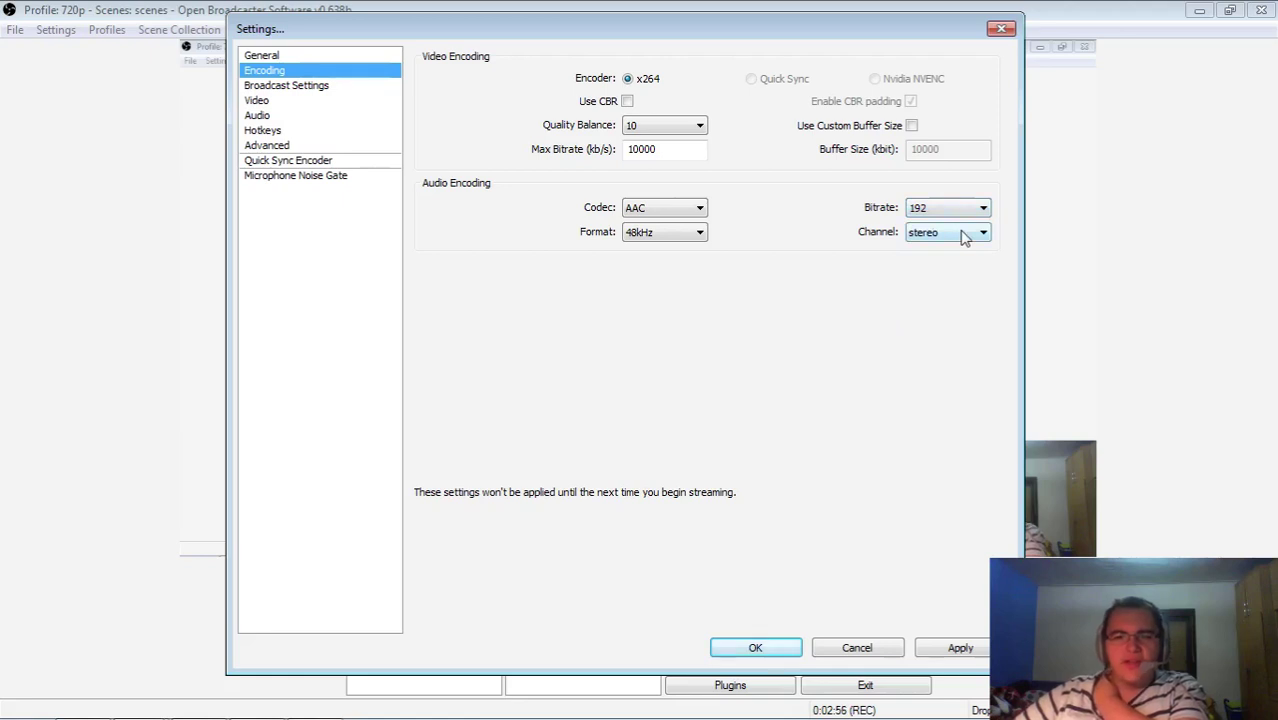
Select stereo as the audio channel and apply the encoding settings.
click(963, 236)
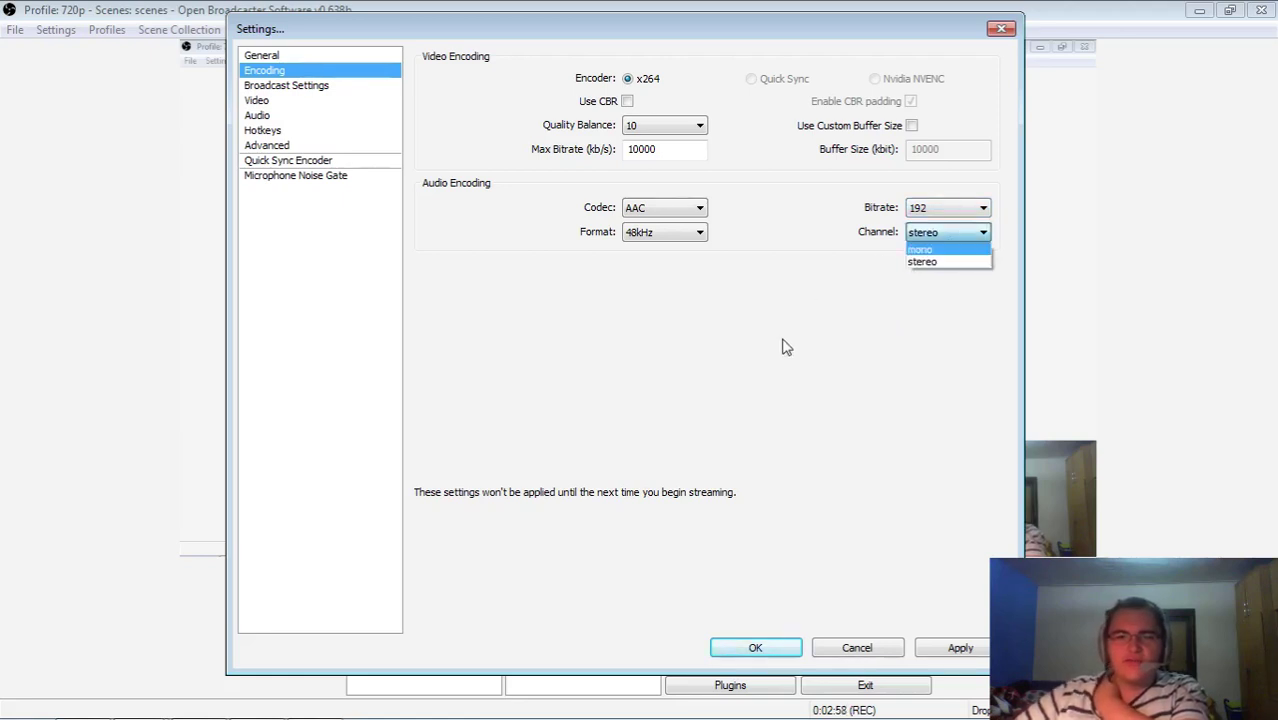
click(928, 262)
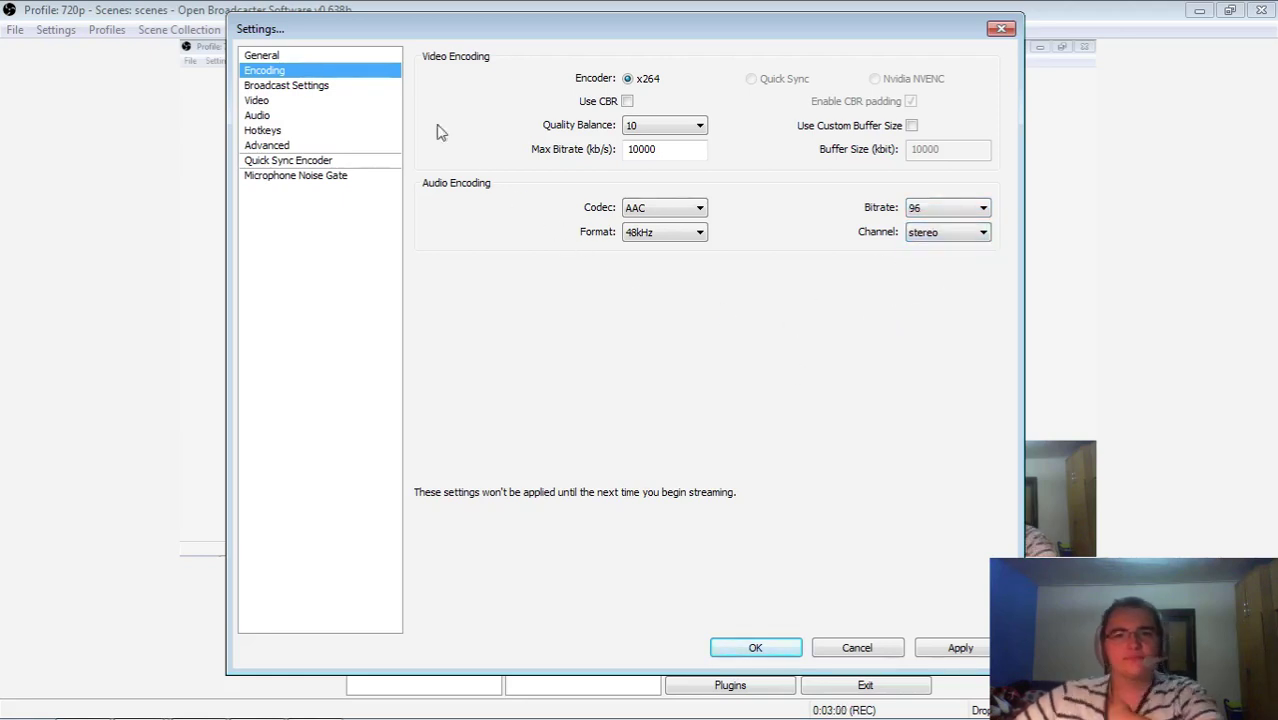
click(286, 86)
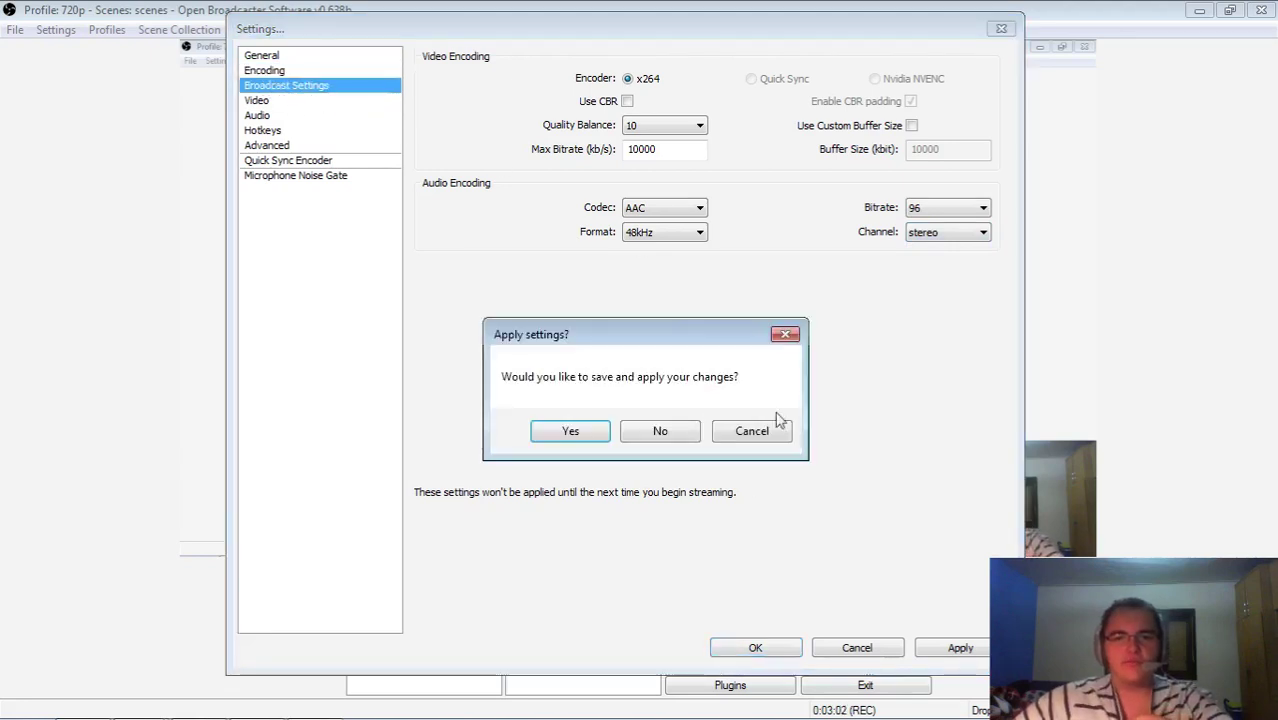
click(789, 331)
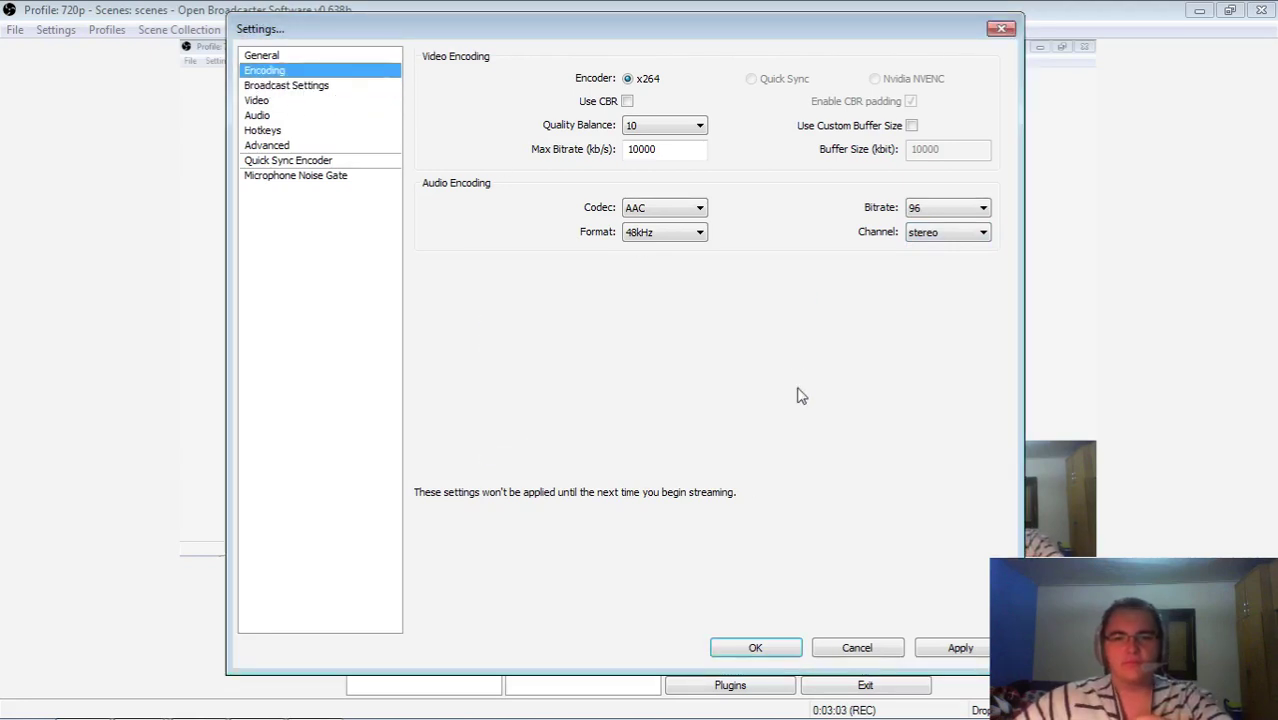
click(966, 649)
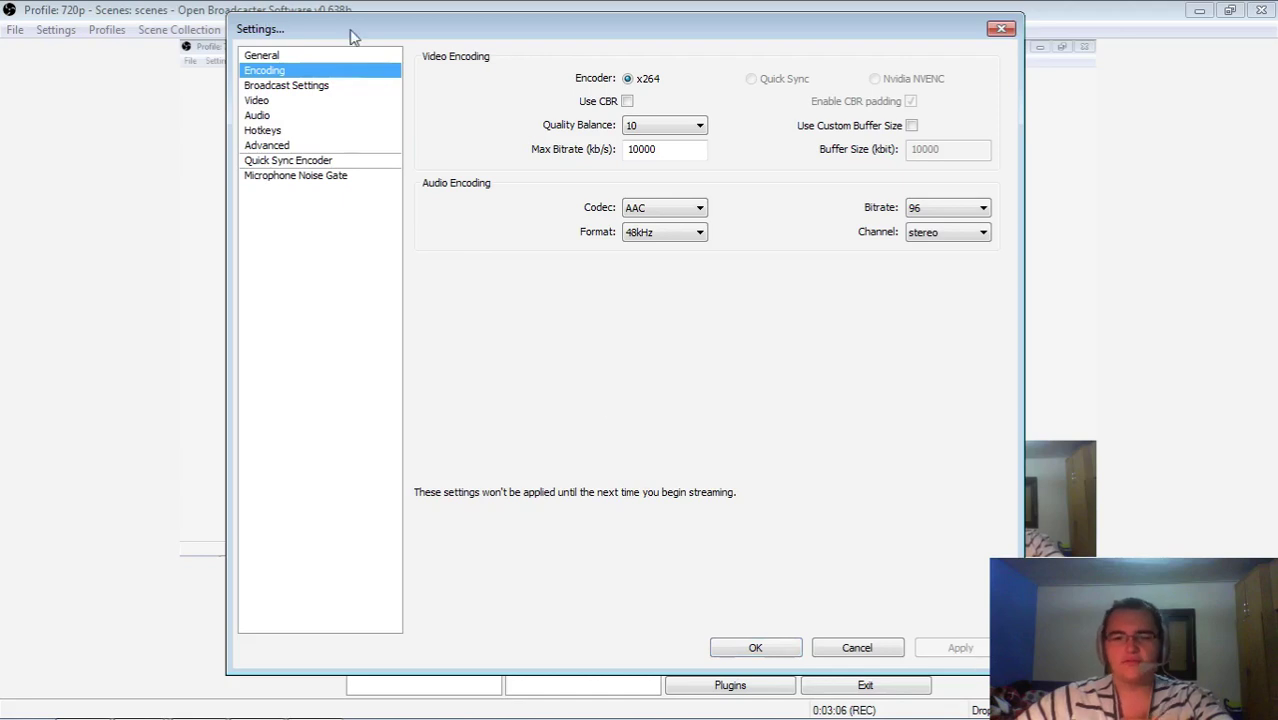
Open the Broadcast Settings and choose Live Stream as the mode.
click(316, 88)
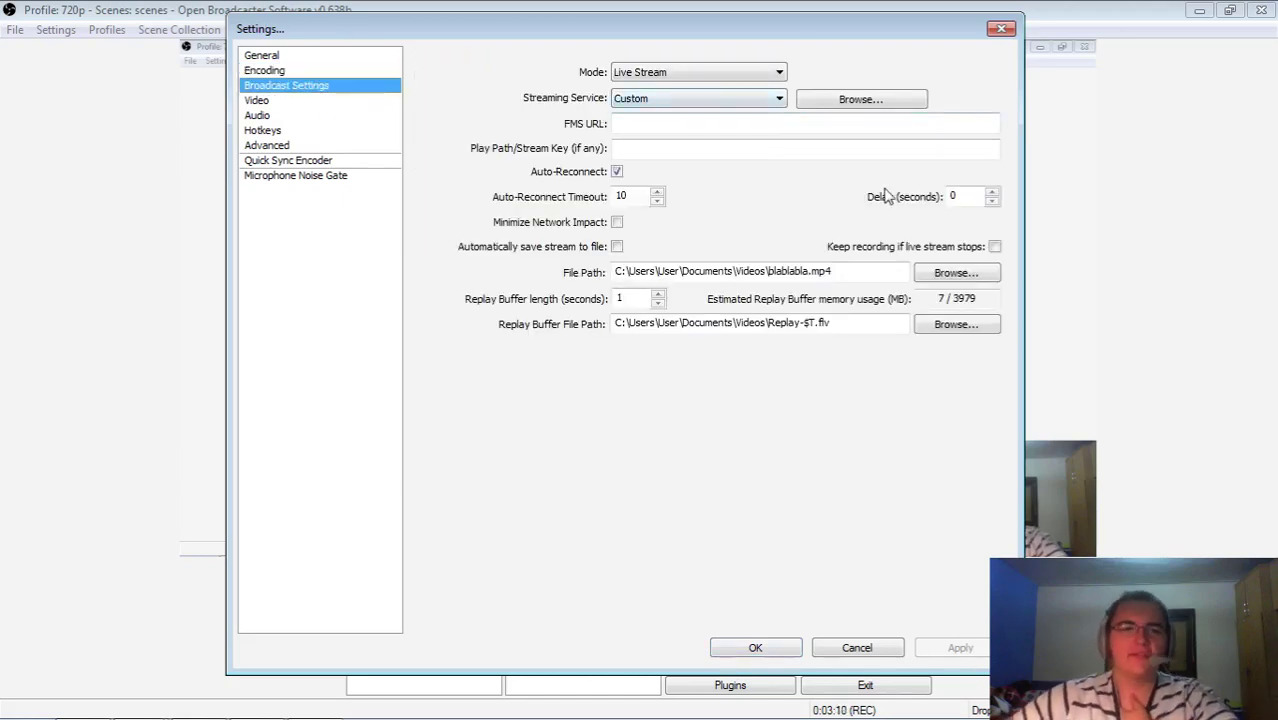
click(738, 97)
click(710, 78)
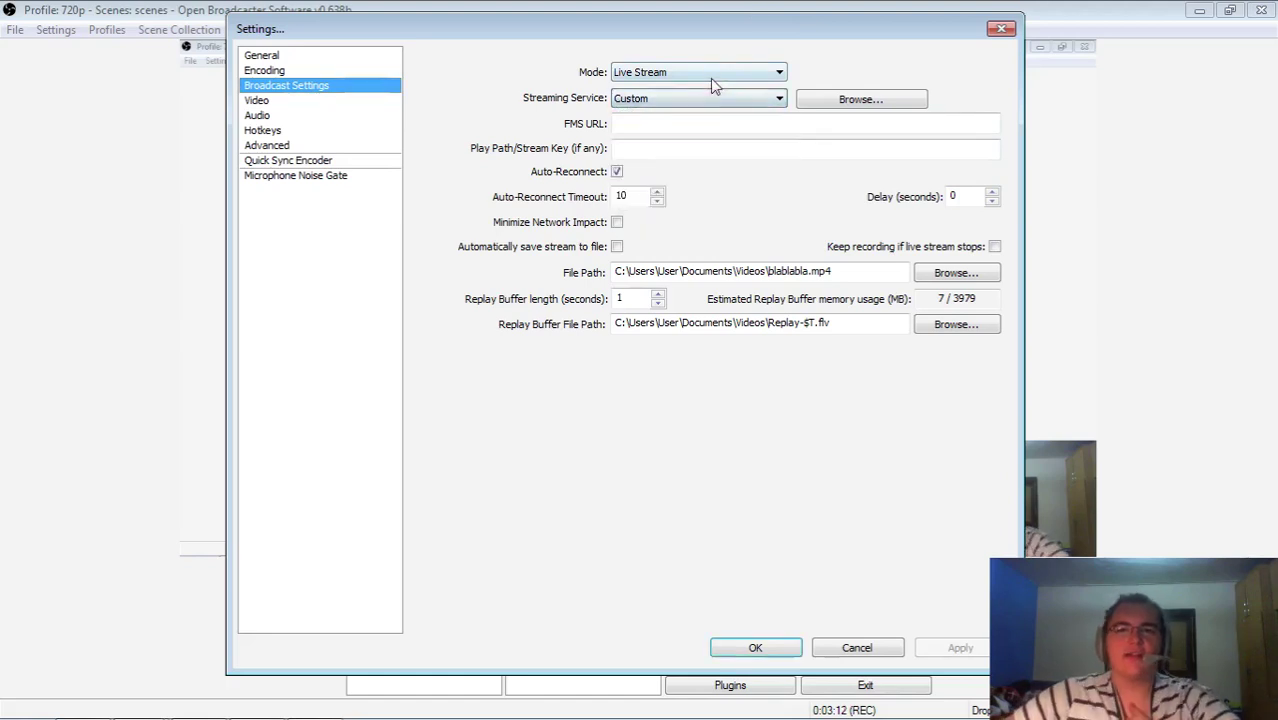
click(744, 74)
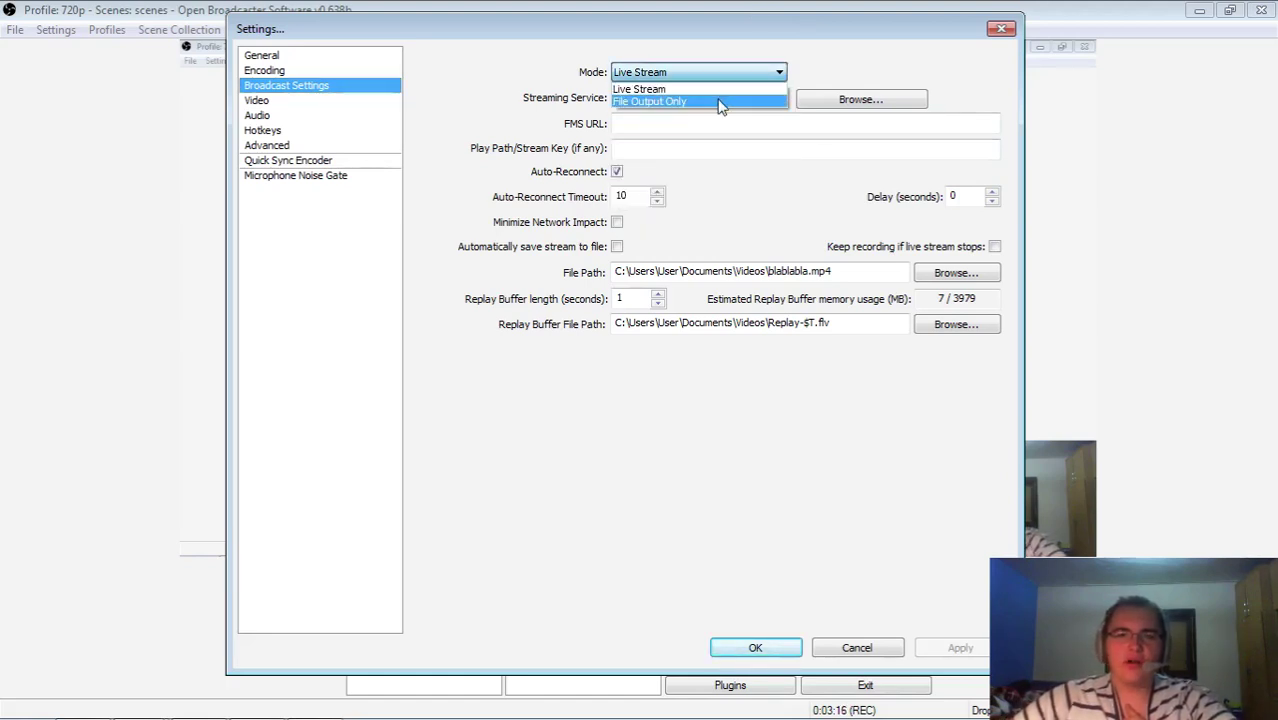
click(716, 91)
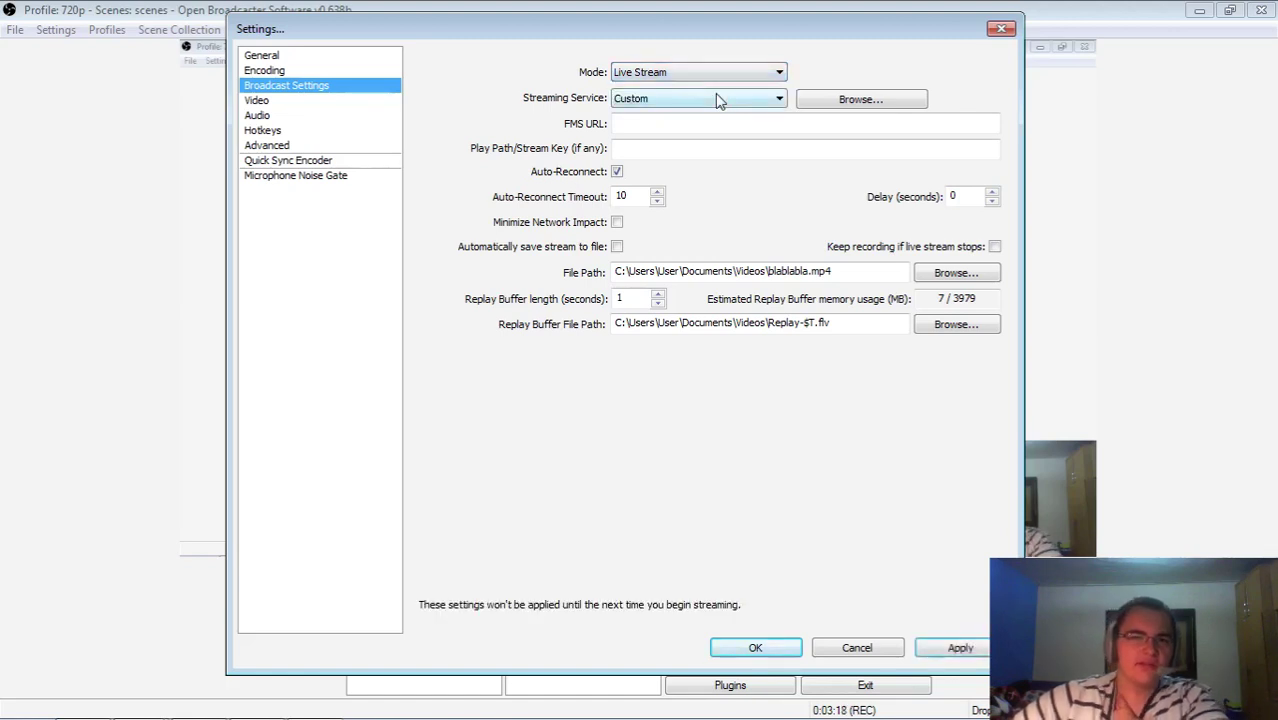
Check the available streaming services, keep Custom, and apply the broadcast settings.
click(717, 100)
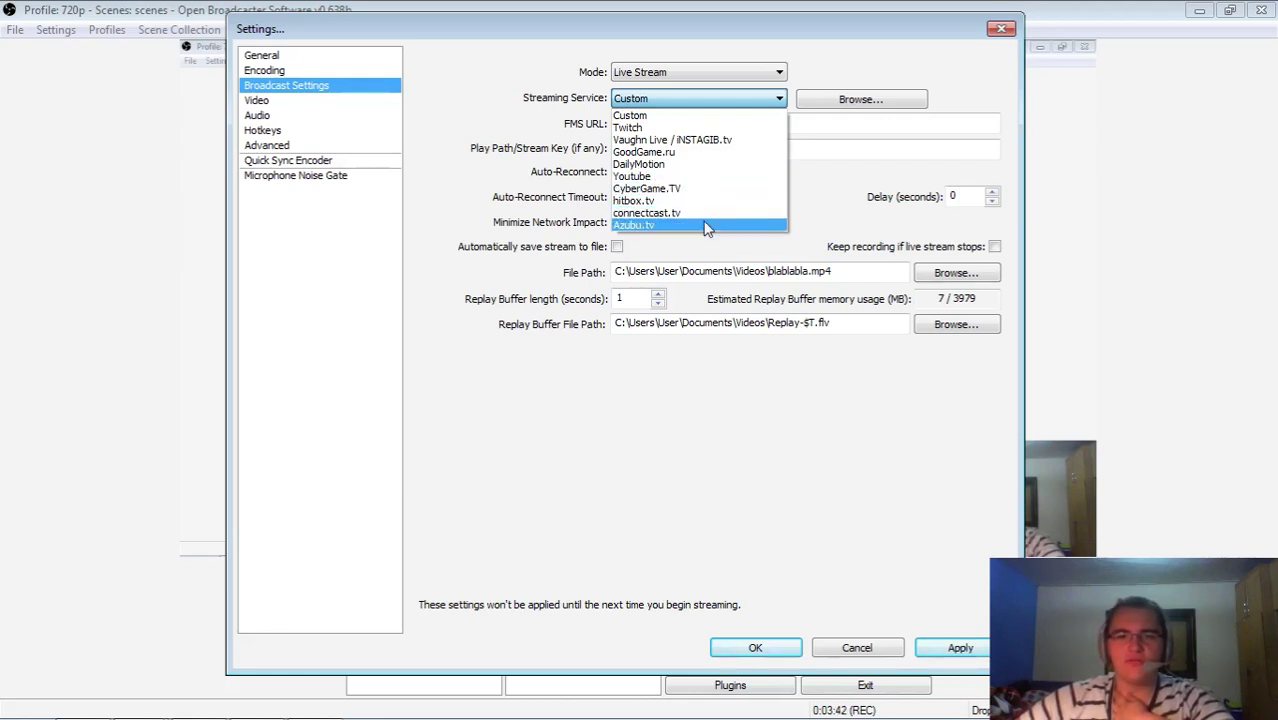
click(497, 322)
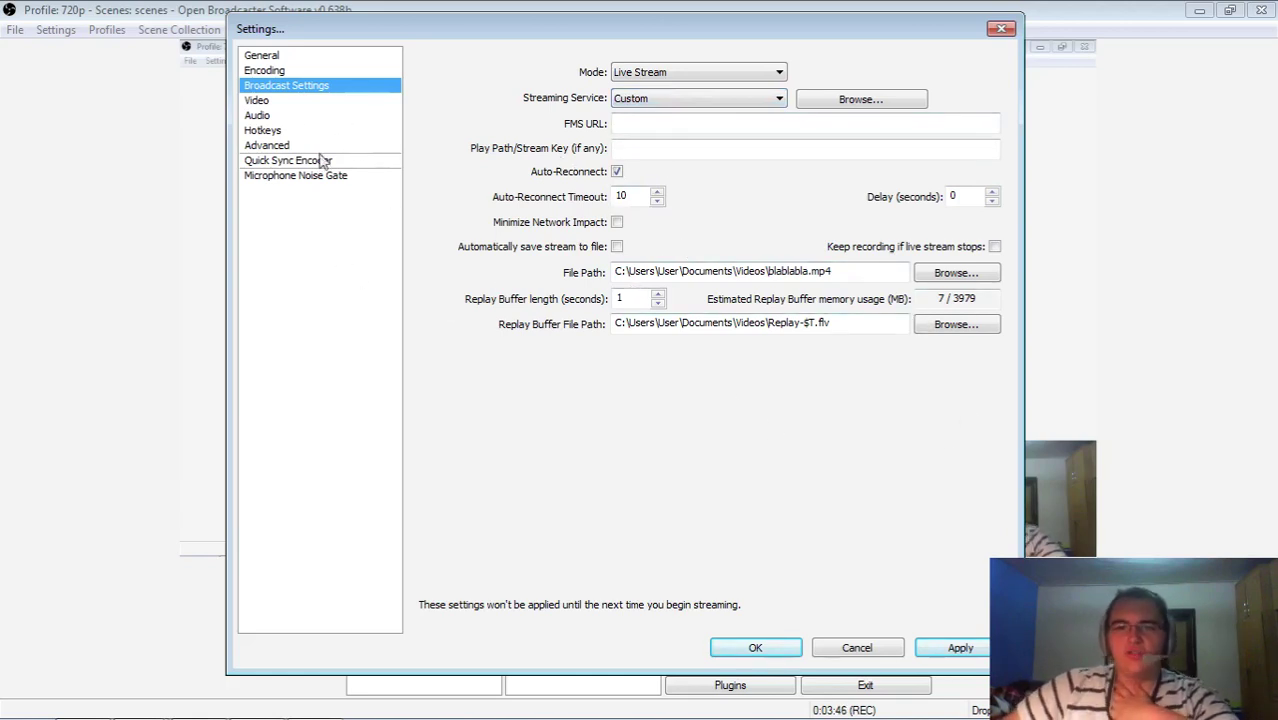
click(268, 101)
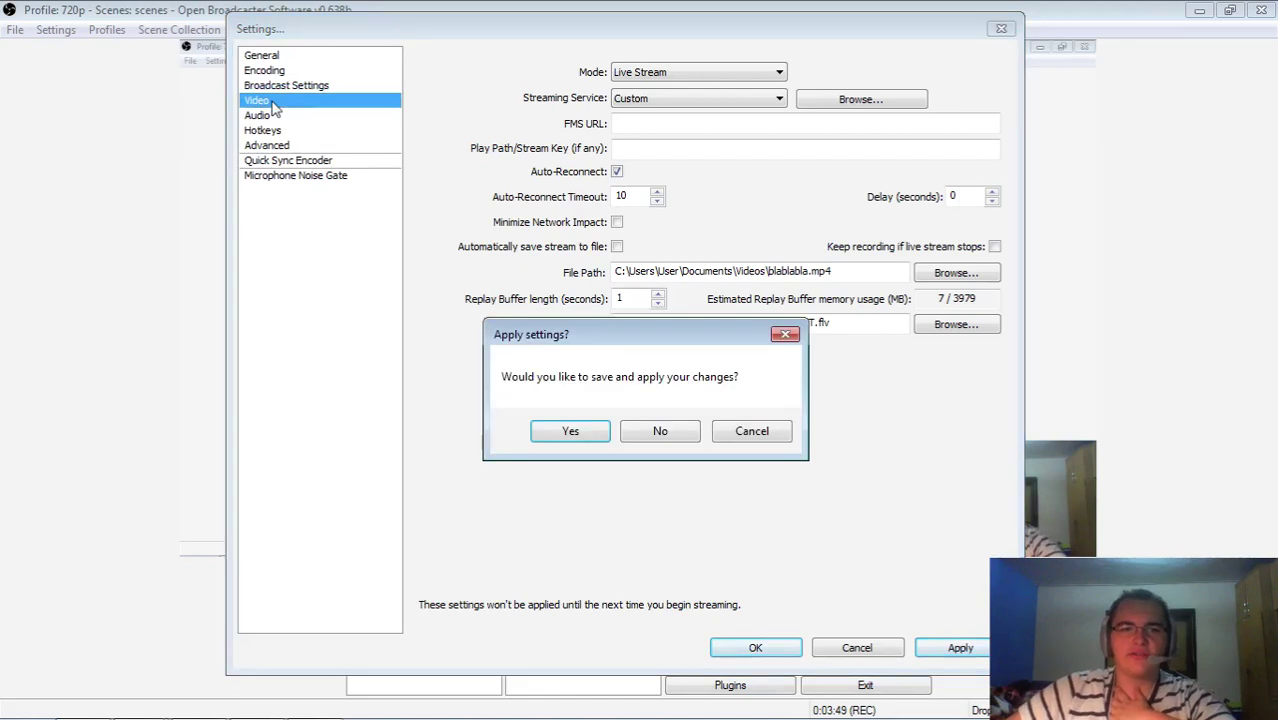
click(785, 334)
click(960, 648)
Examine the video adapter choices, base resolution and resolution downscale options in the Video settings.
click(287, 103)
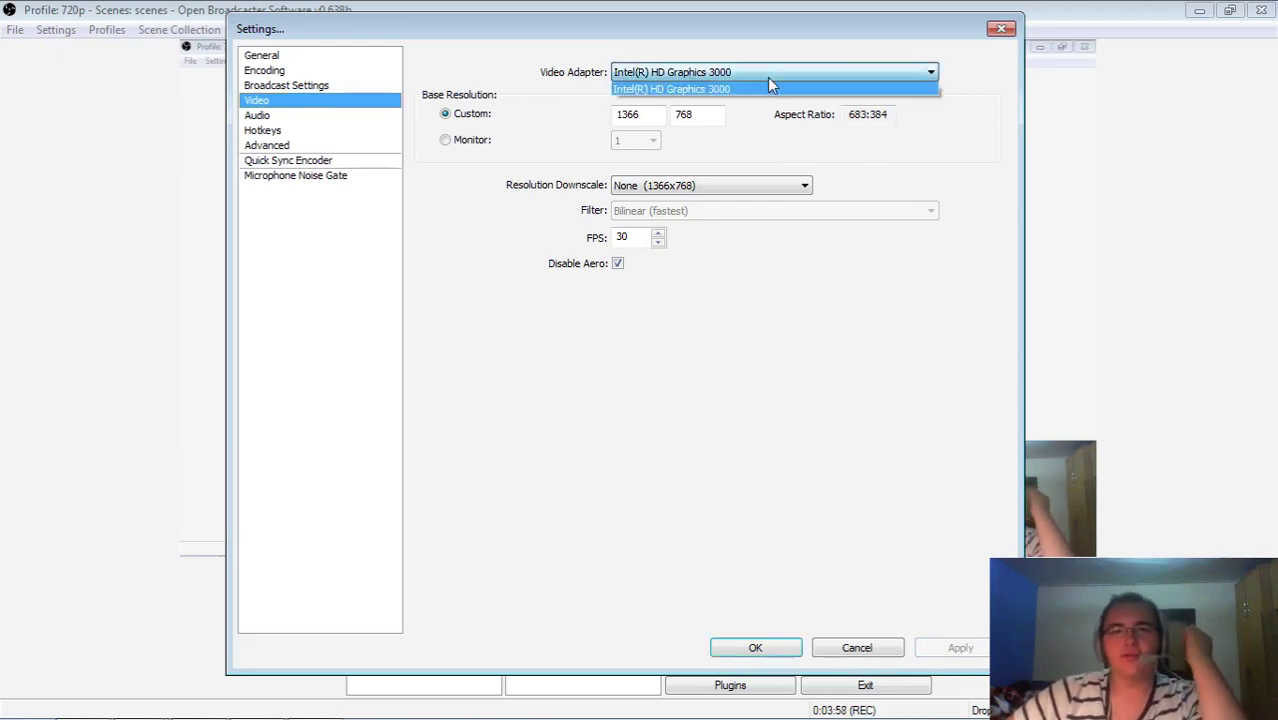
click(770, 72)
click(769, 80)
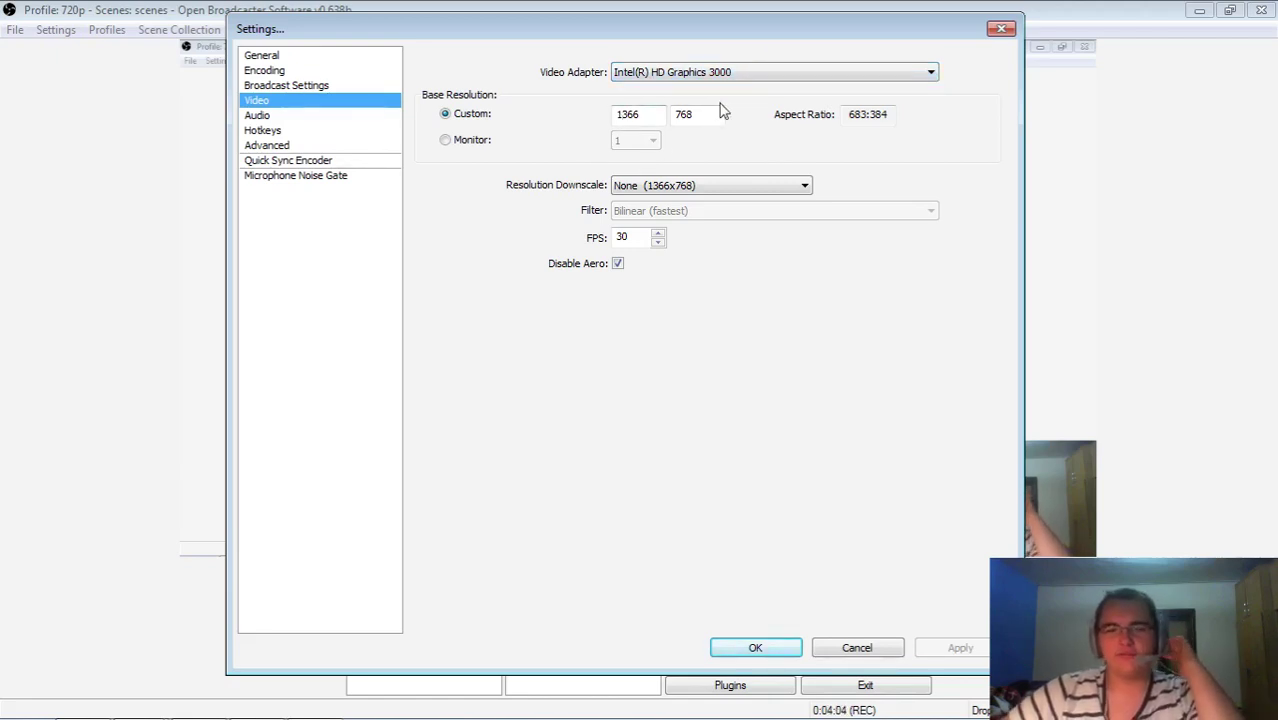
click(671, 190)
click(671, 190)
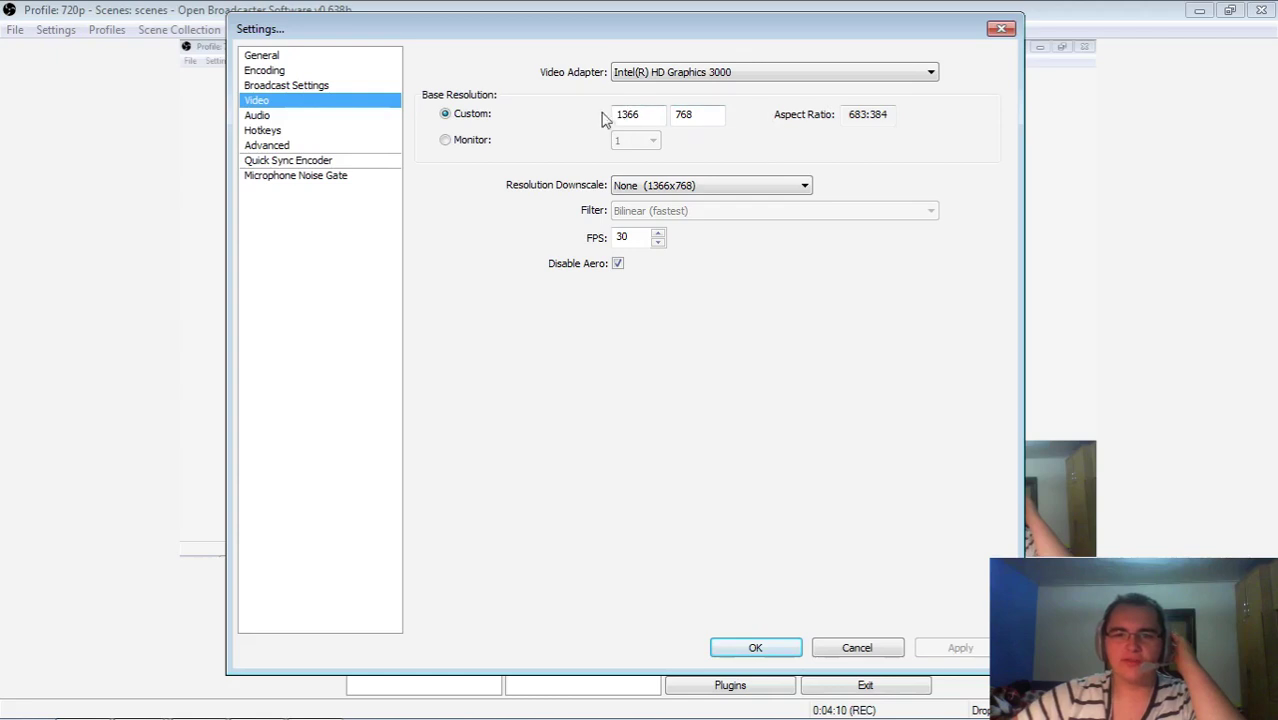
Examine the desktop audio device and microphone device choices in the Audio settings.
click(283, 117)
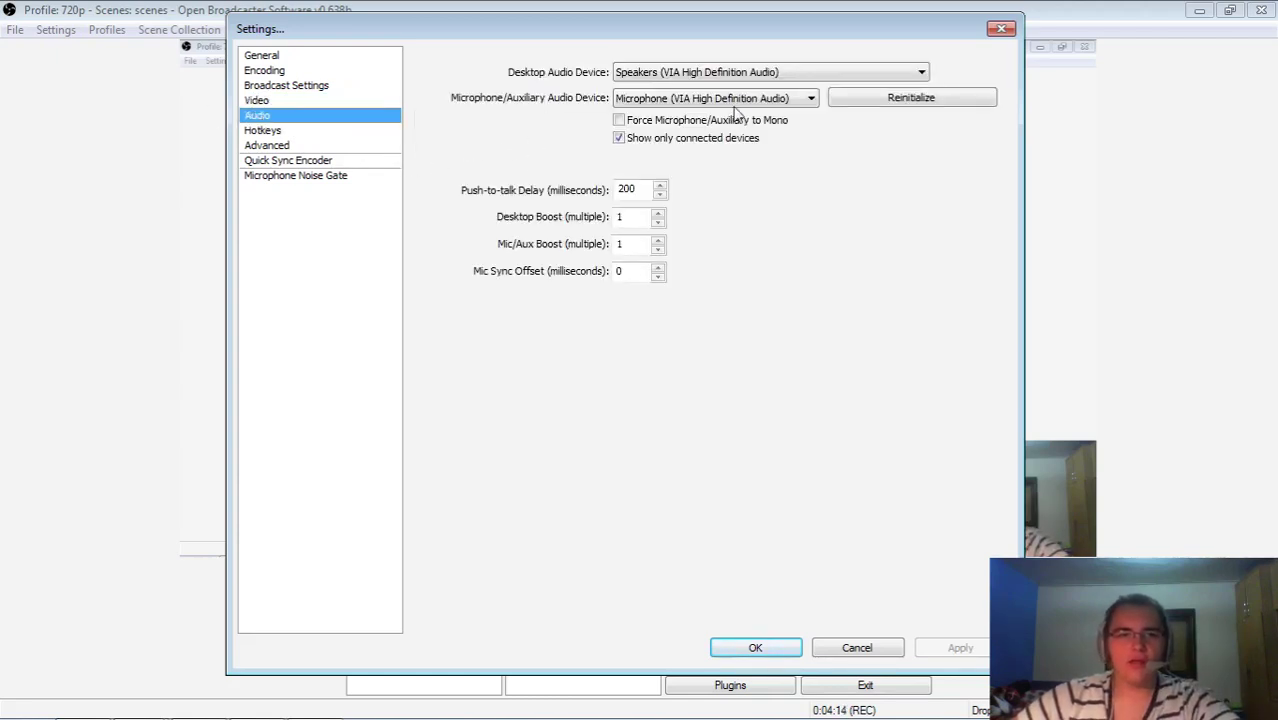
click(753, 76)
click(746, 78)
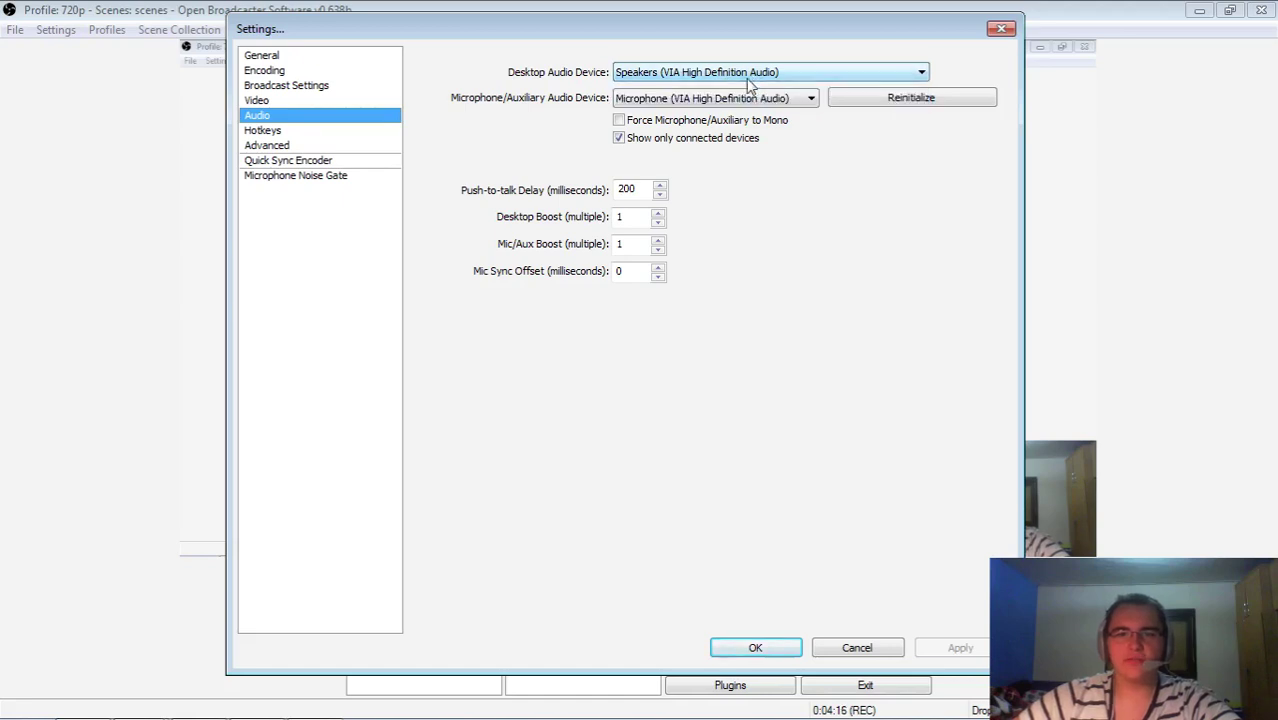
click(710, 98)
click(710, 100)
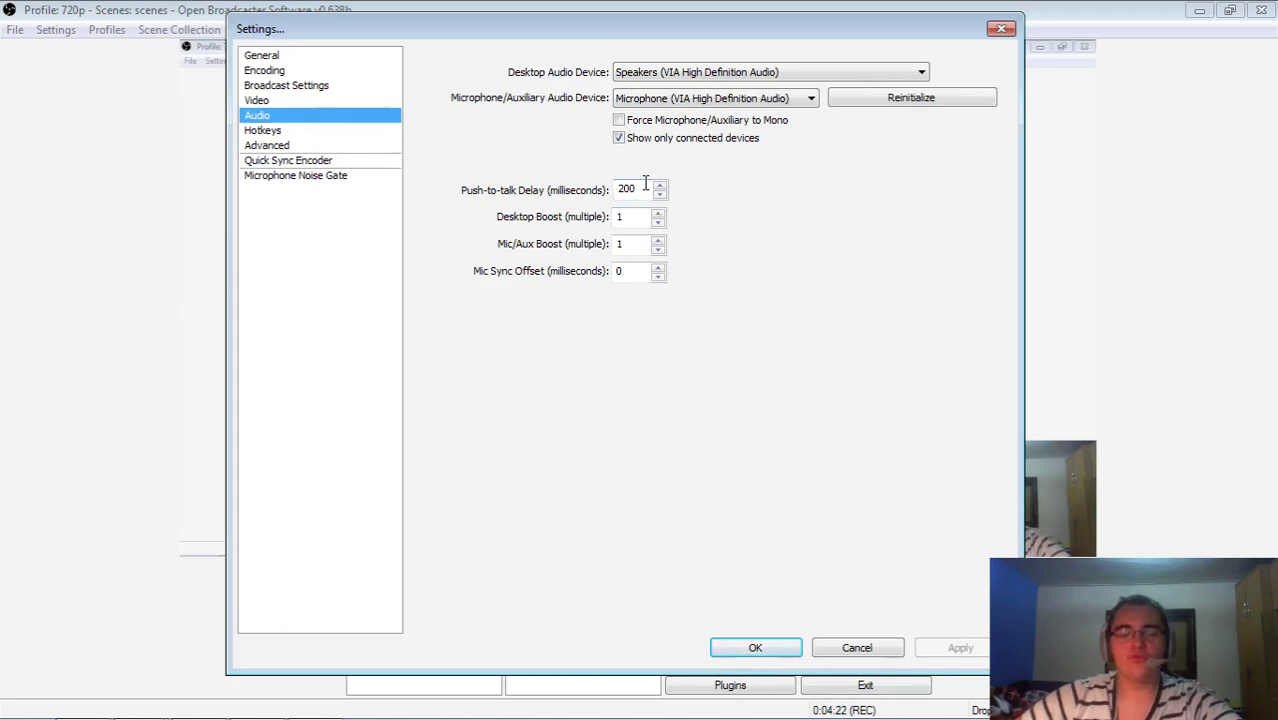
Review the push-to-talk delay, desktop boost, mic boost and mic sync offset values.
drag(645, 186, 590, 184)
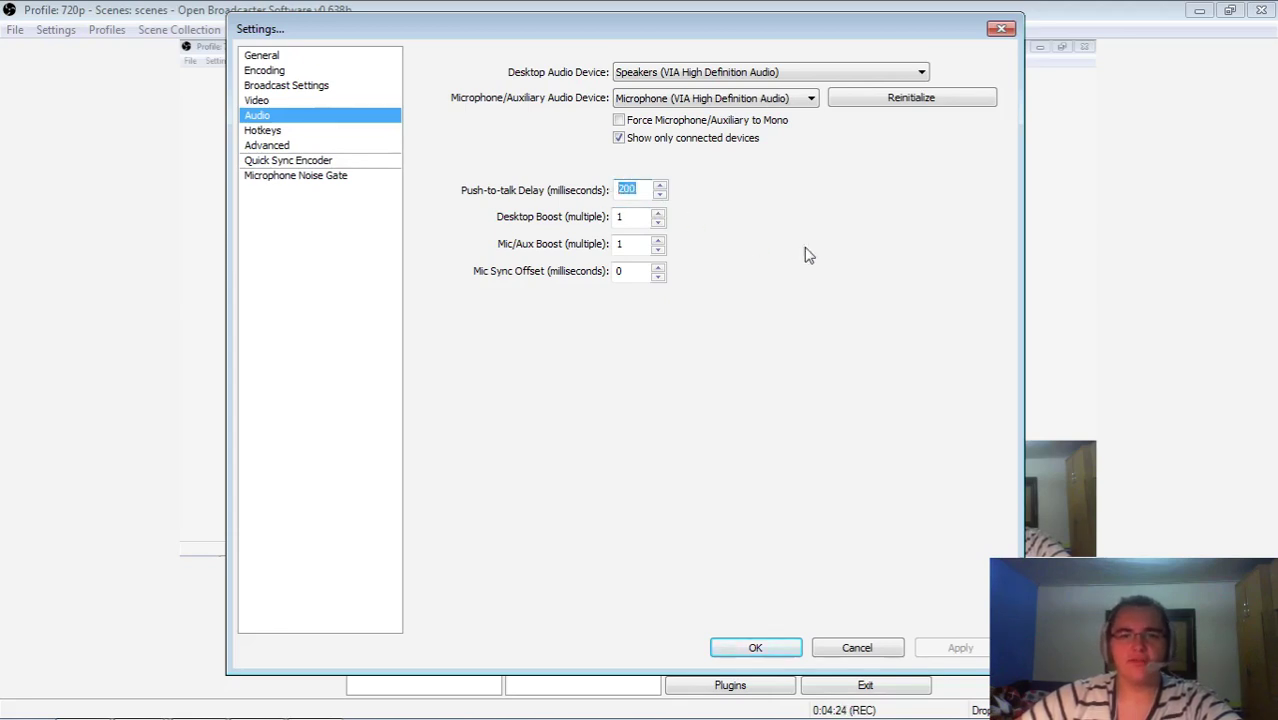
double_click(641, 216)
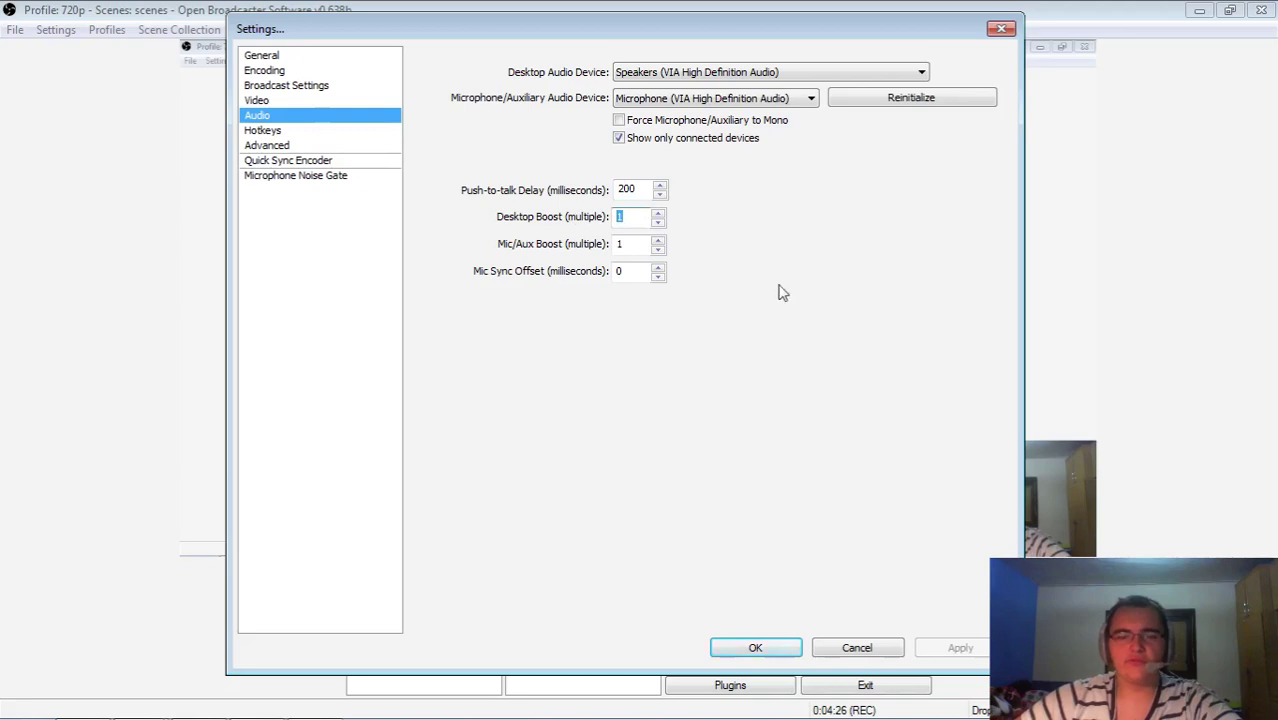
double_click(620, 244)
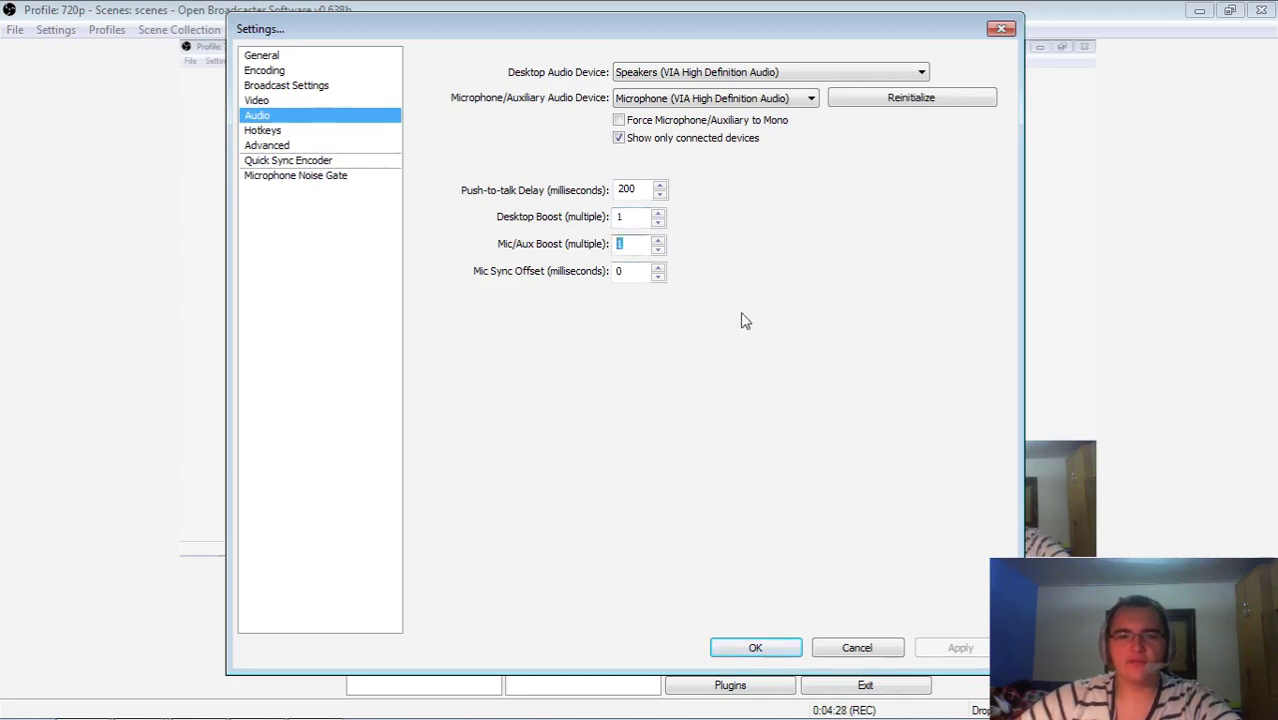
double_click(643, 272)
Review the Hotkeys, Advanced, Quick Sync Encoder and Microphone Noise Gate settings, and close the settings dialog.
click(244, 131)
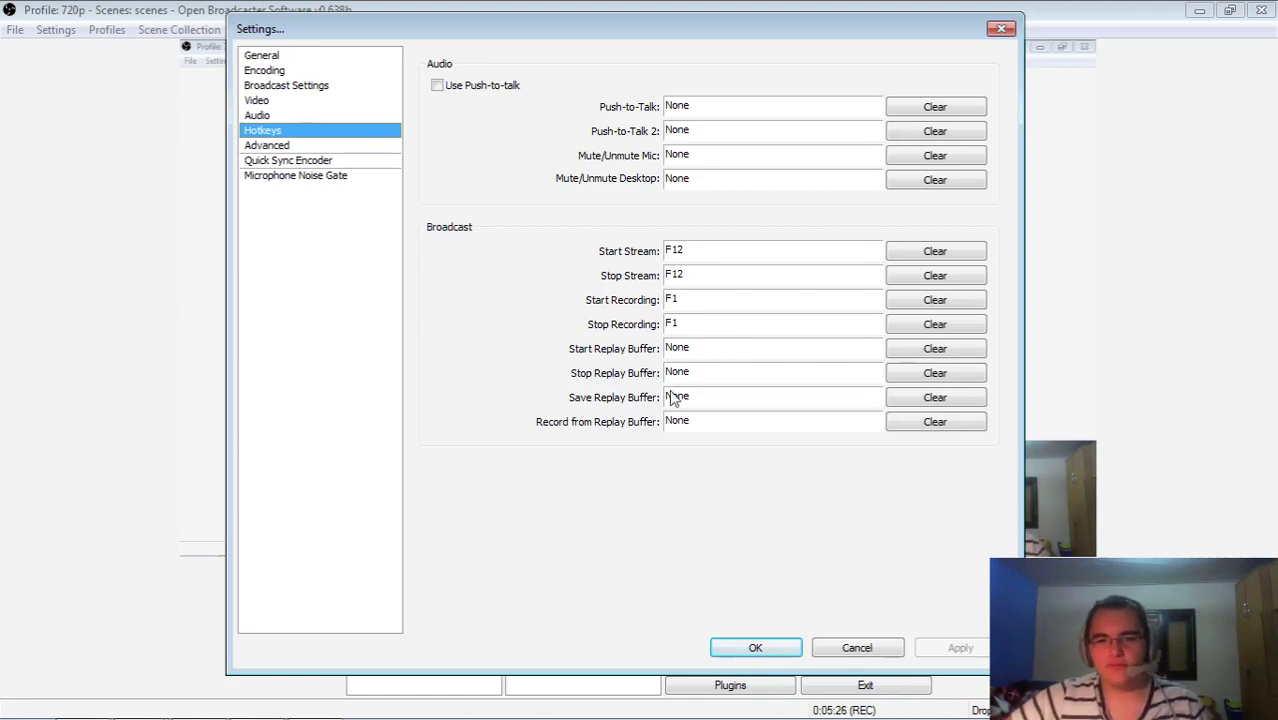
click(311, 147)
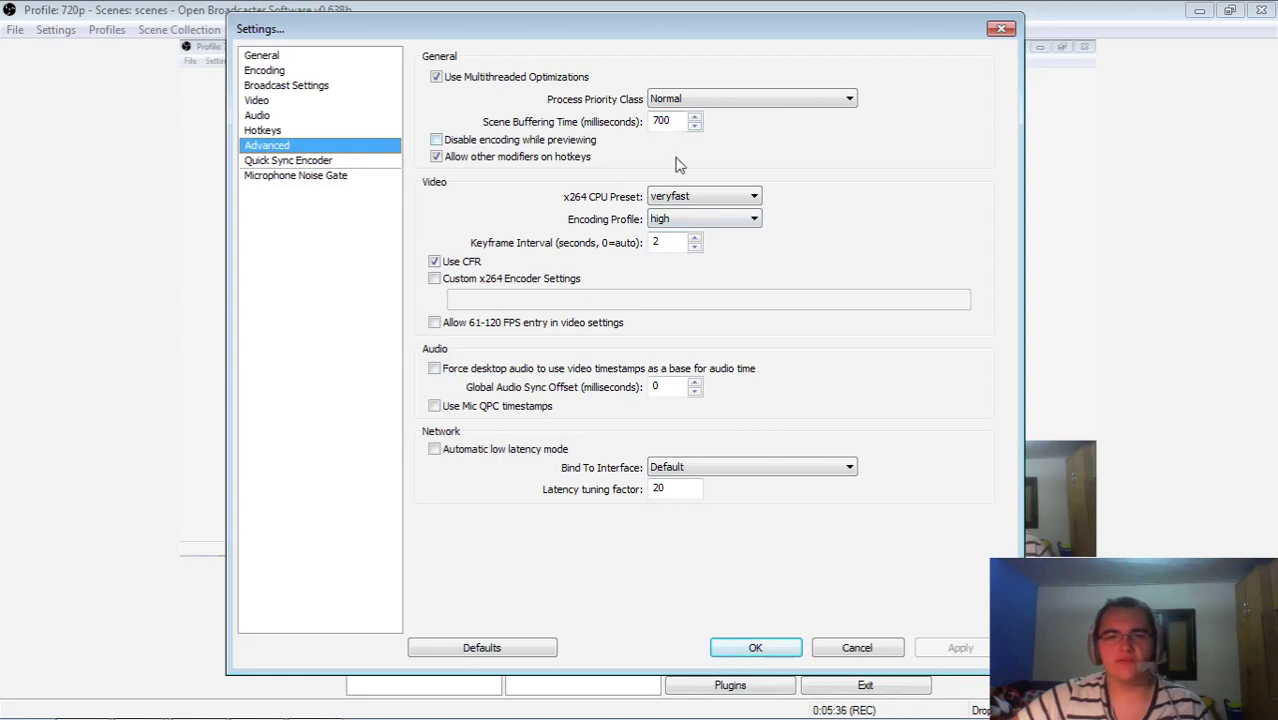
mouse_move(686, 201)
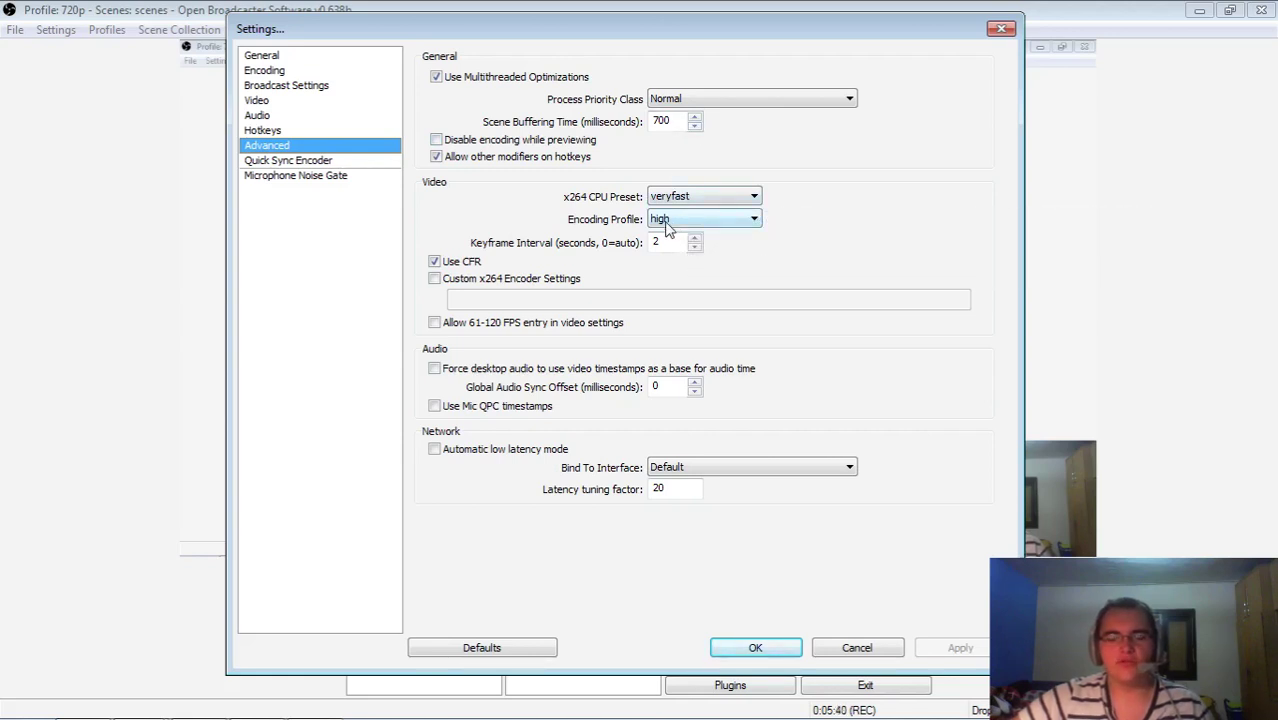
mouse_move(478, 283)
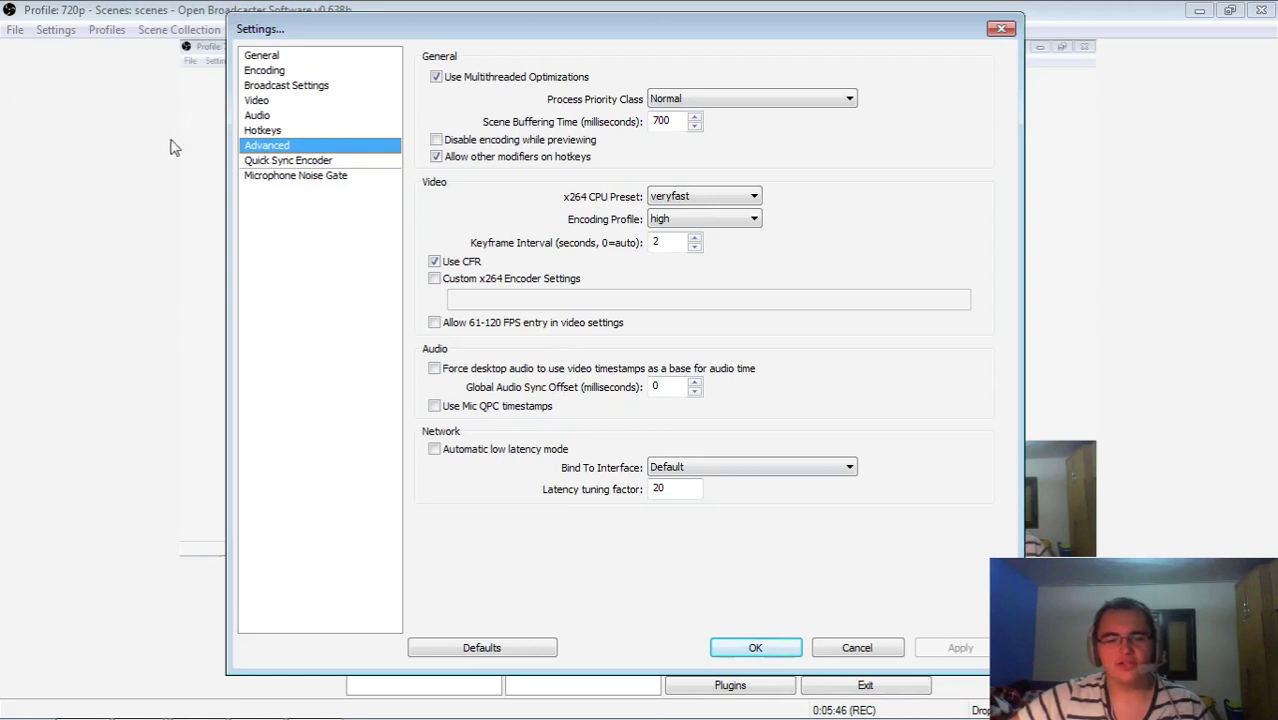
click(282, 162)
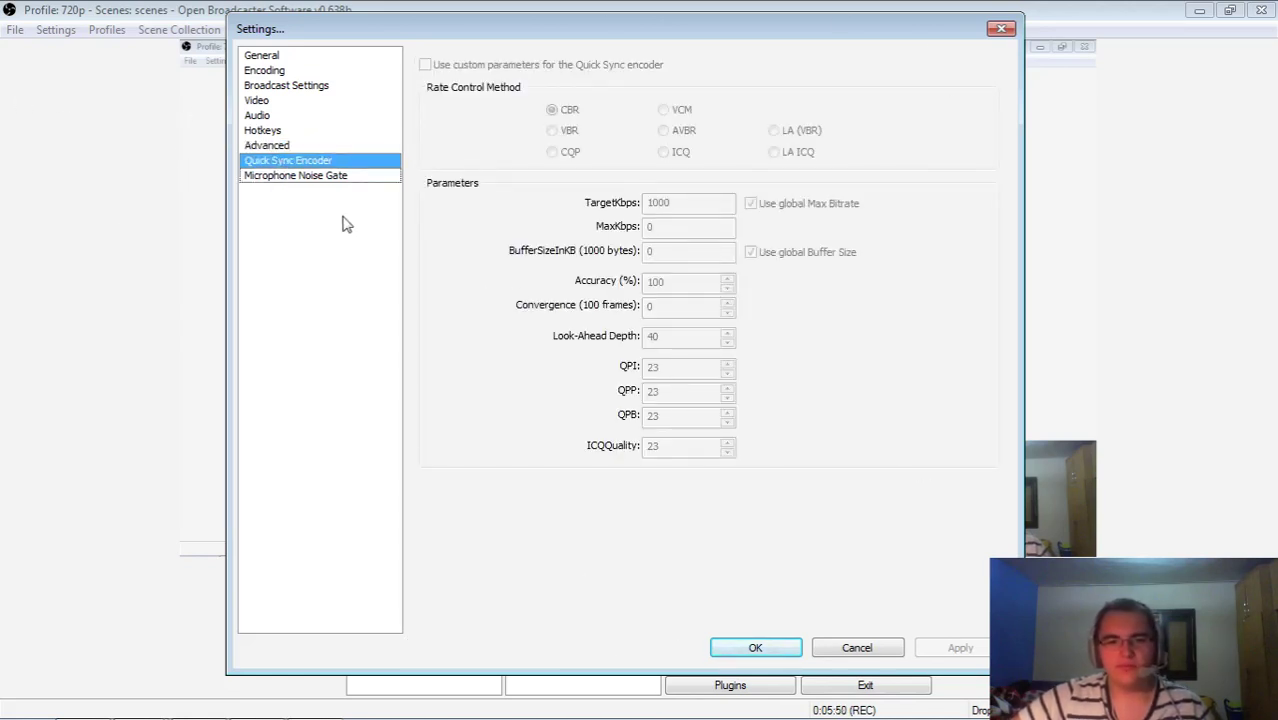
click(336, 180)
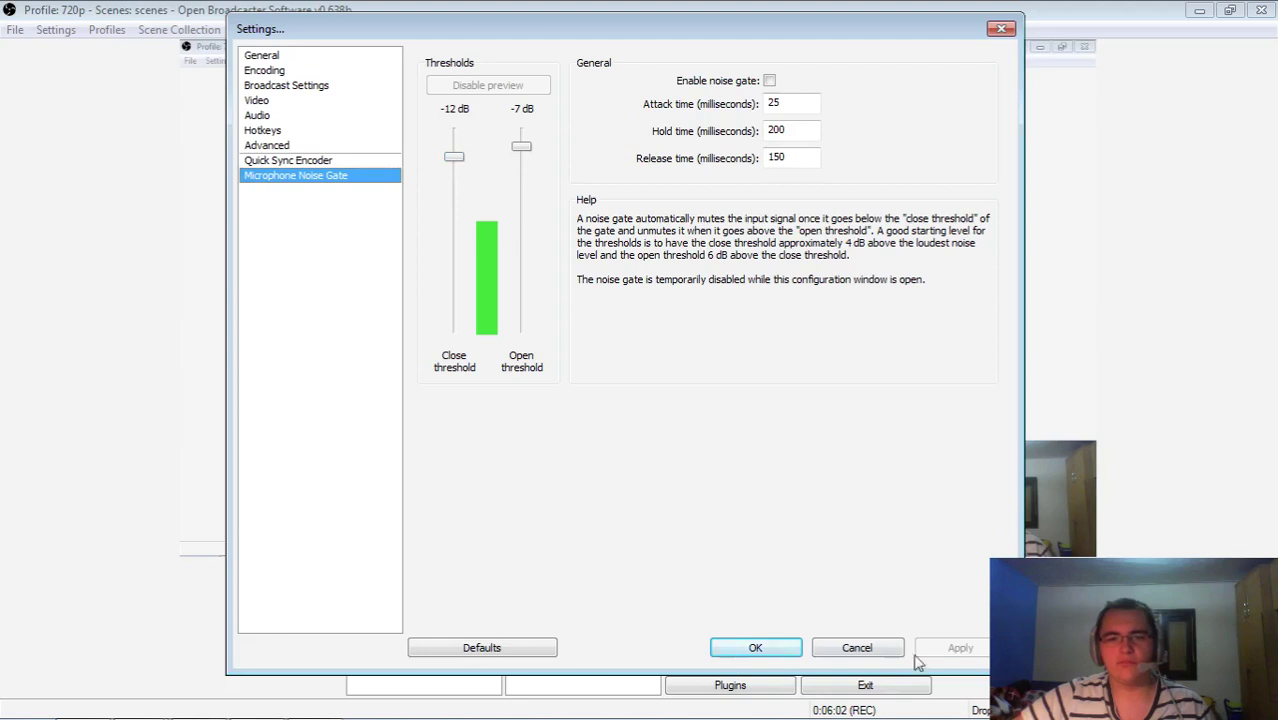
click(752, 647)
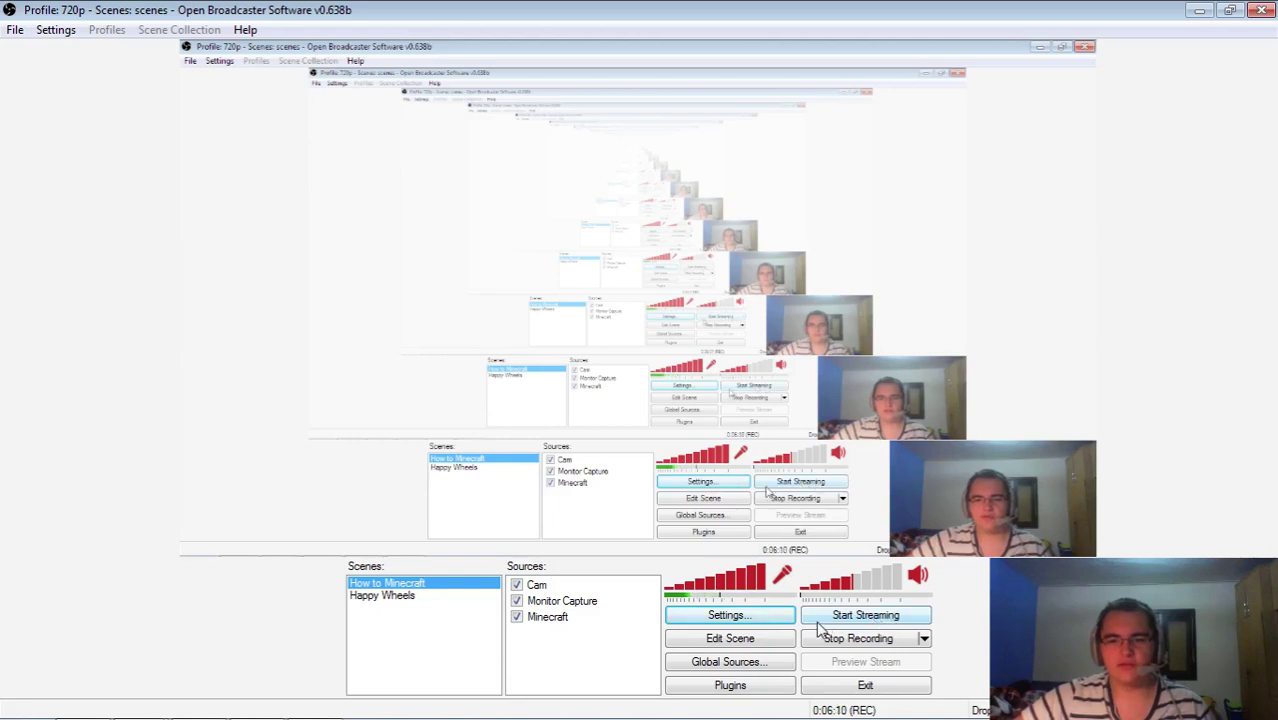
Edit the How to Minecraft scene and resize the Cam source slightly smaller in the preview's lower corner.
click(714, 645)
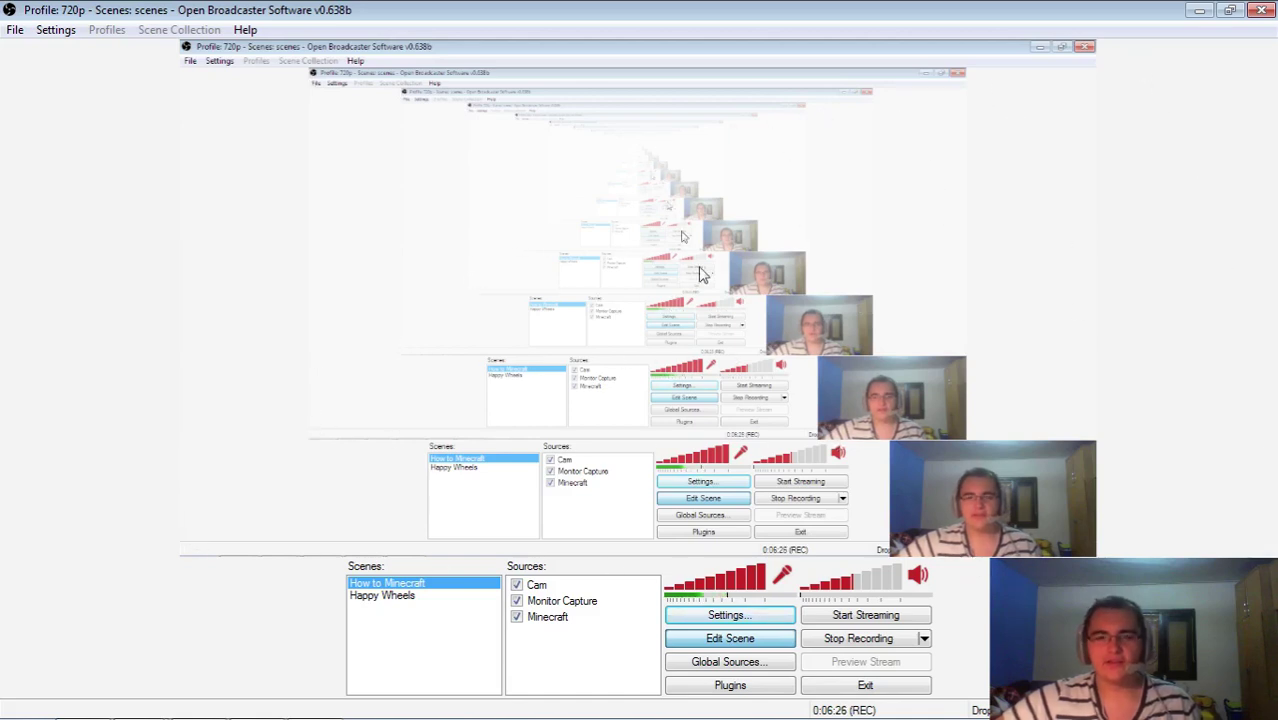
click(973, 530)
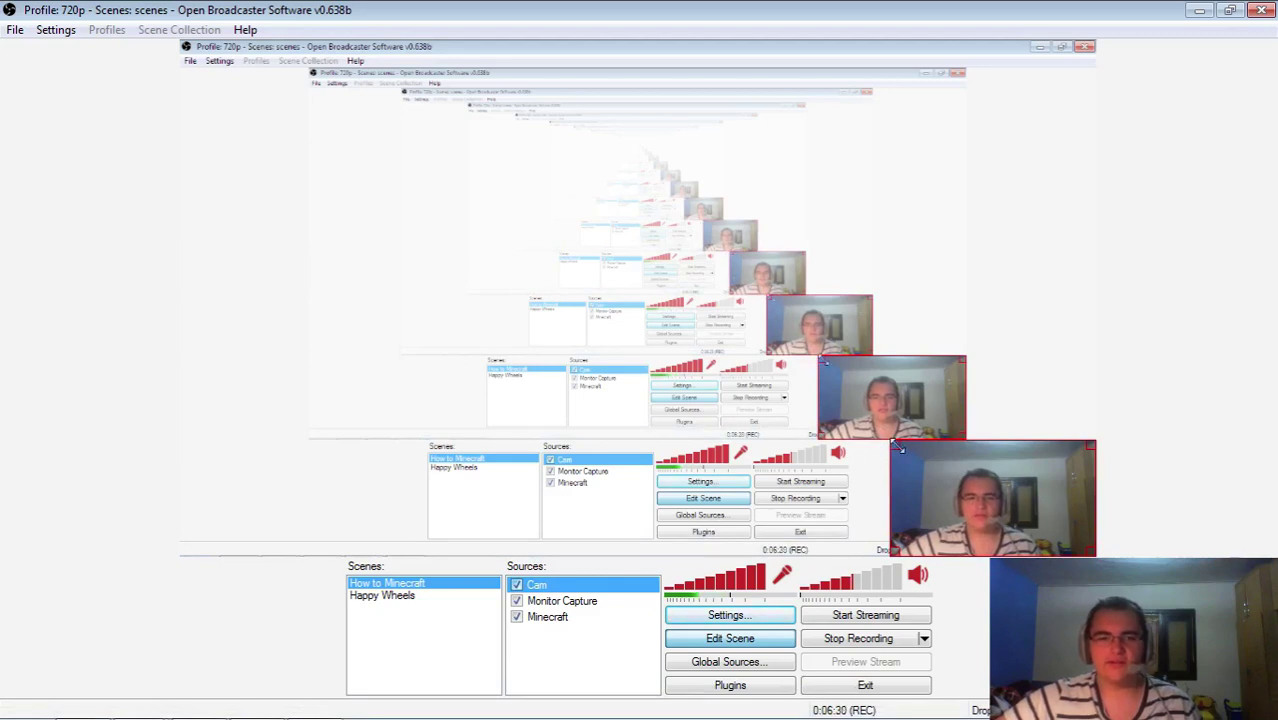
drag(896, 444, 1060, 545)
right_click(1070, 550)
click(927, 440)
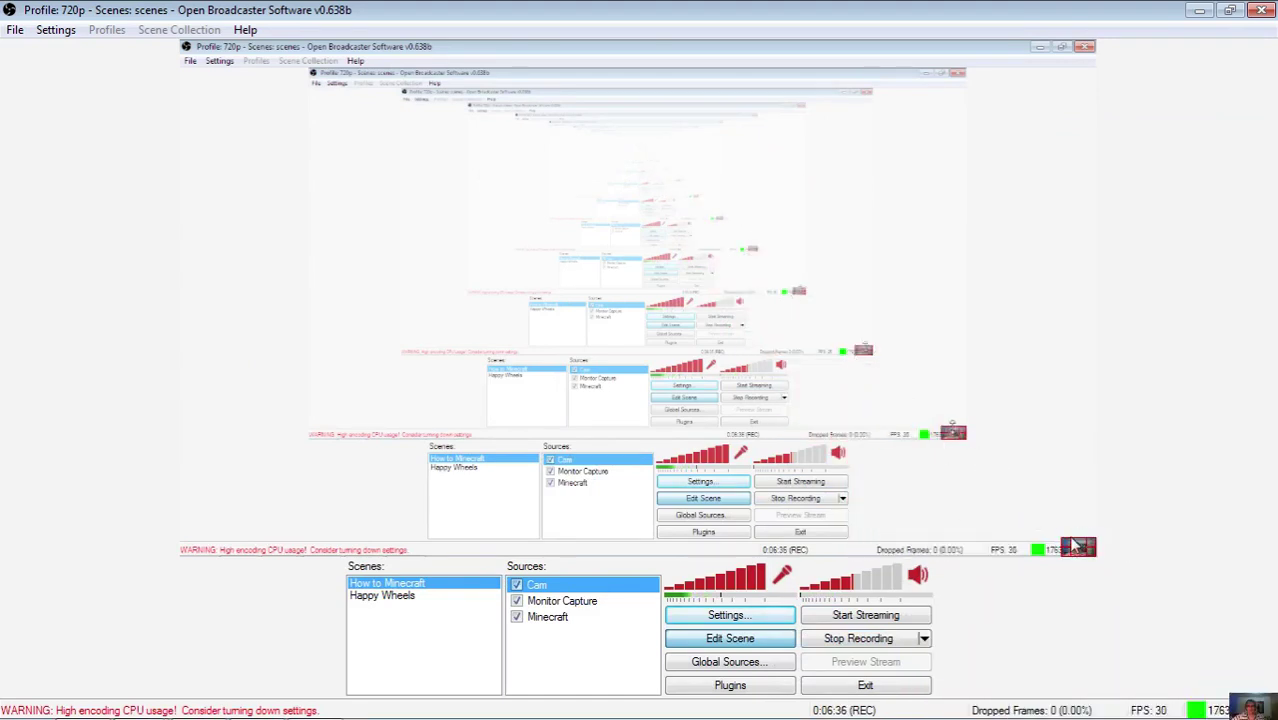
drag(1230, 698, 1013, 572)
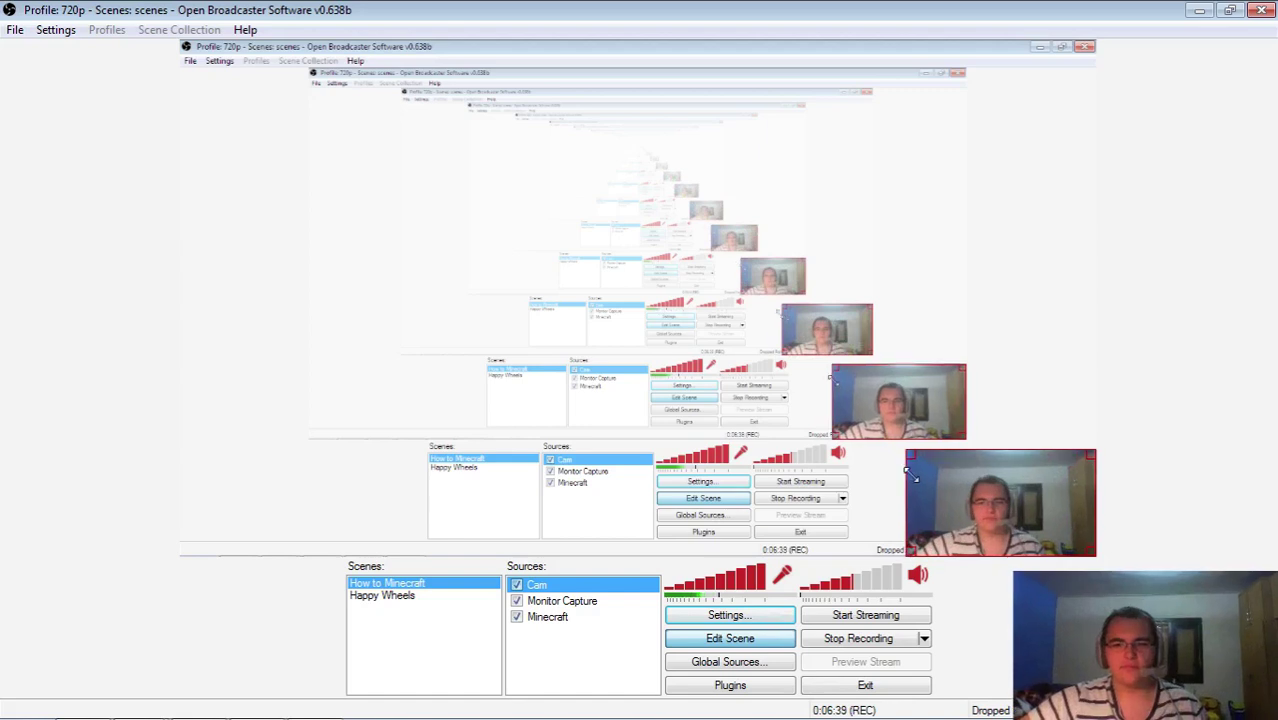
Look over the Global Sources list and the installed plugins, closing each dialog without changes.
click(764, 661)
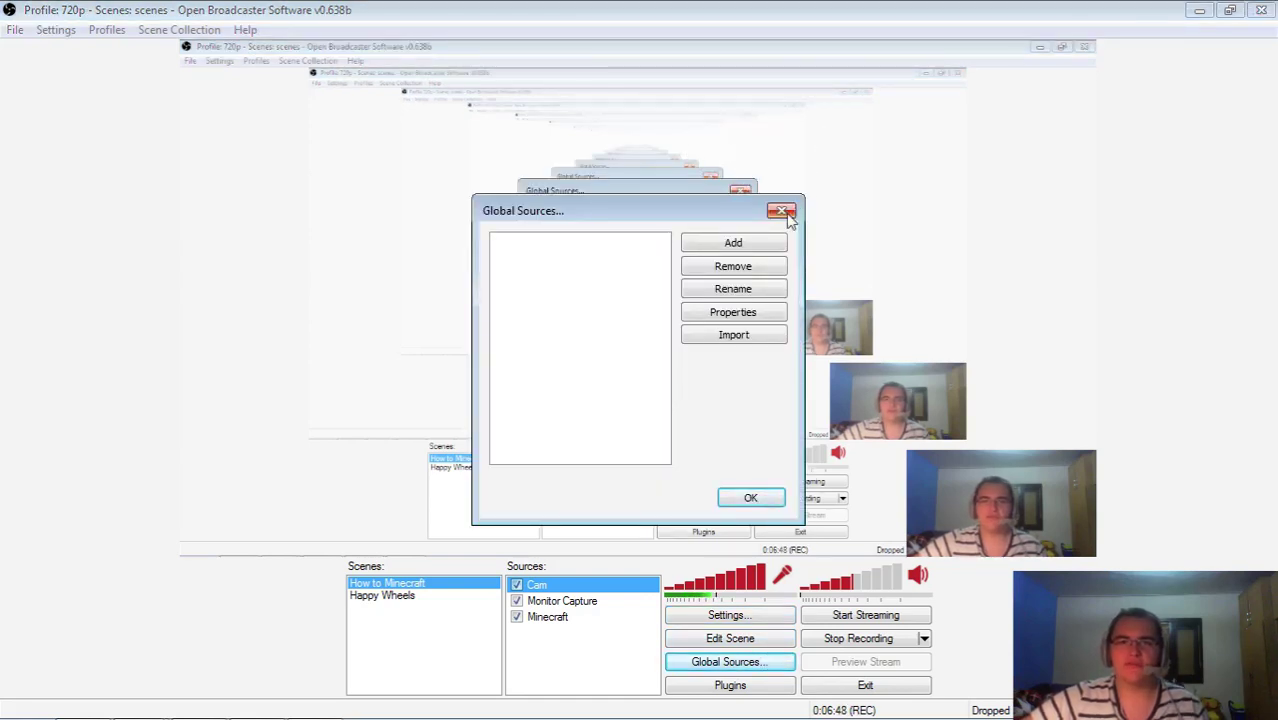
click(779, 212)
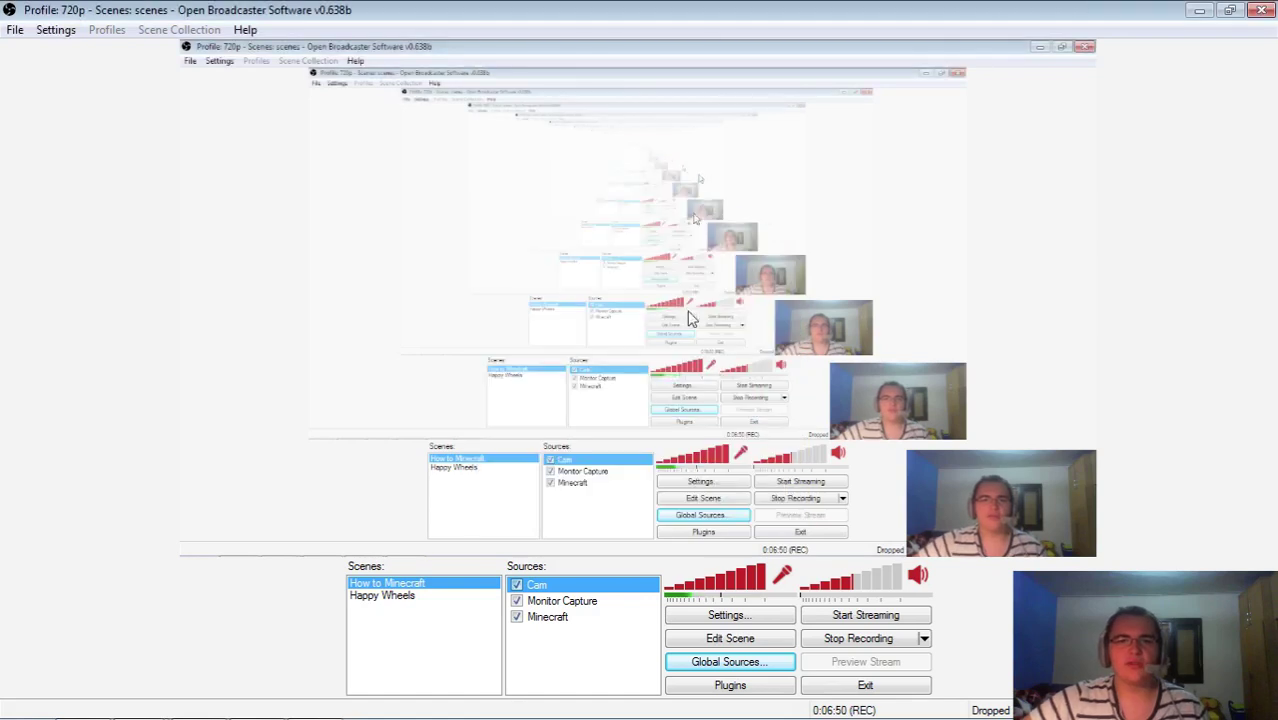
click(728, 686)
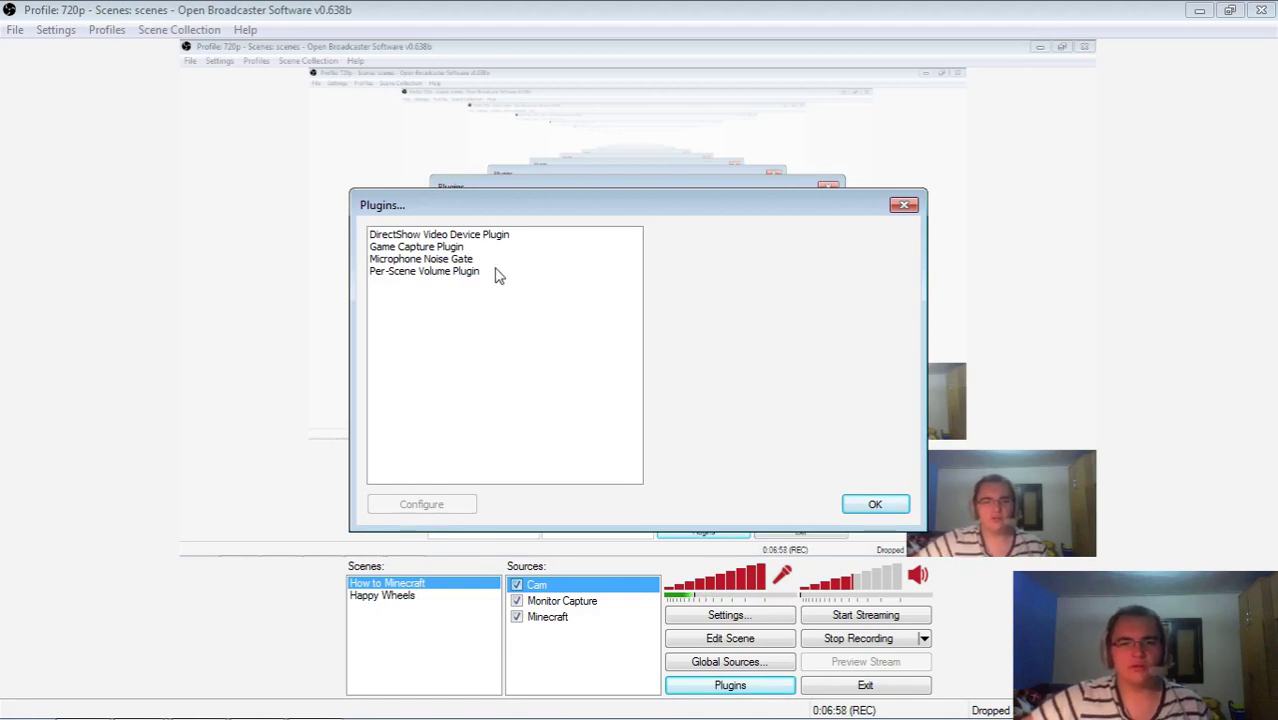
click(903, 205)
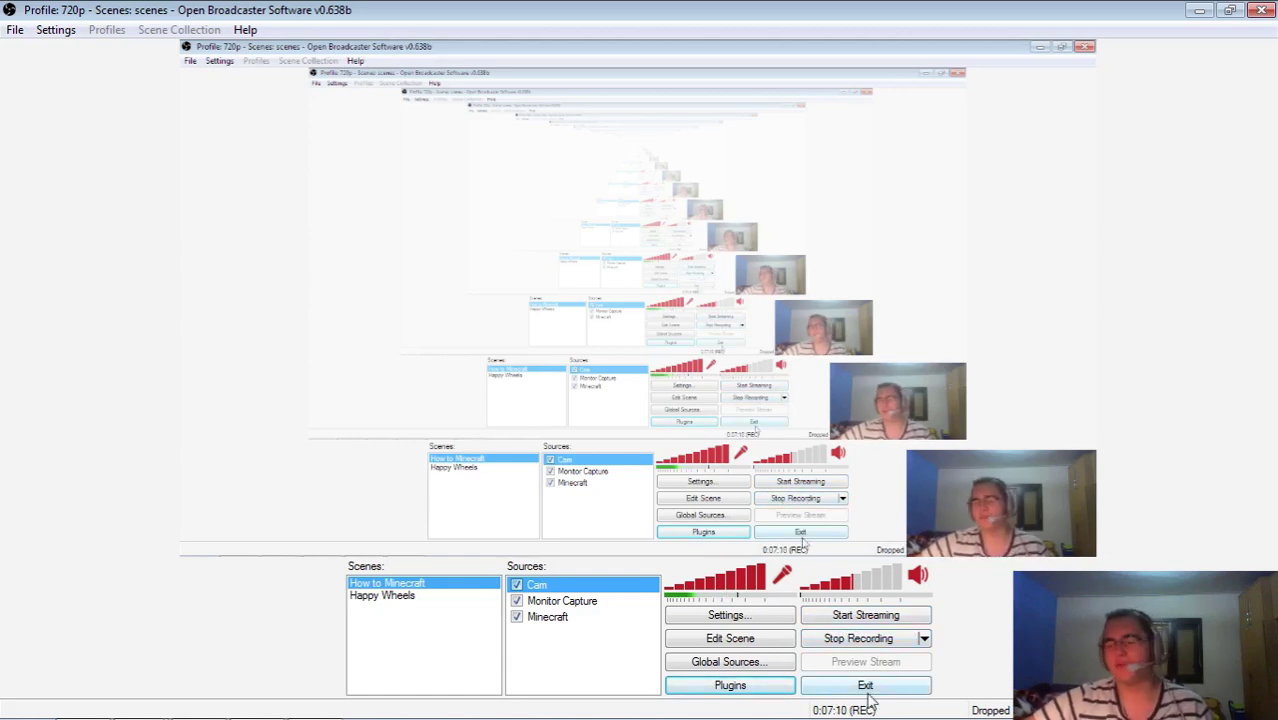
Add a new scene named Minecraft to the scene list.
right_click(374, 626)
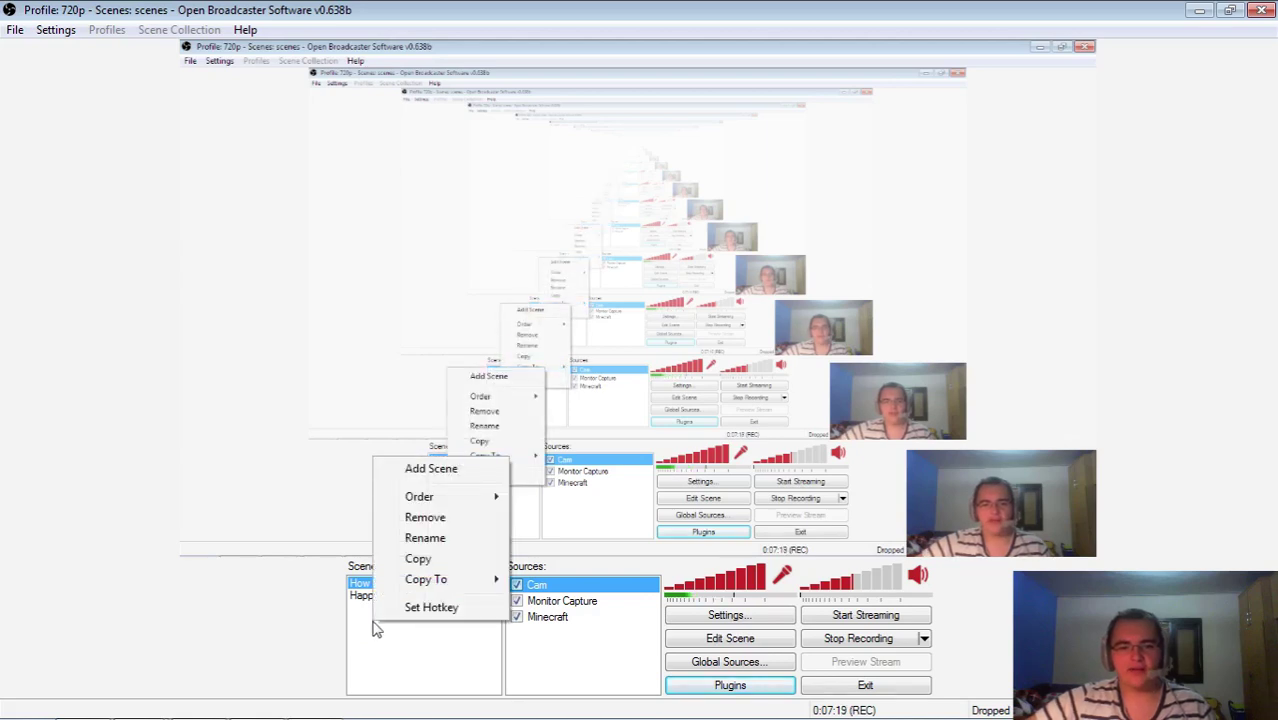
click(463, 481)
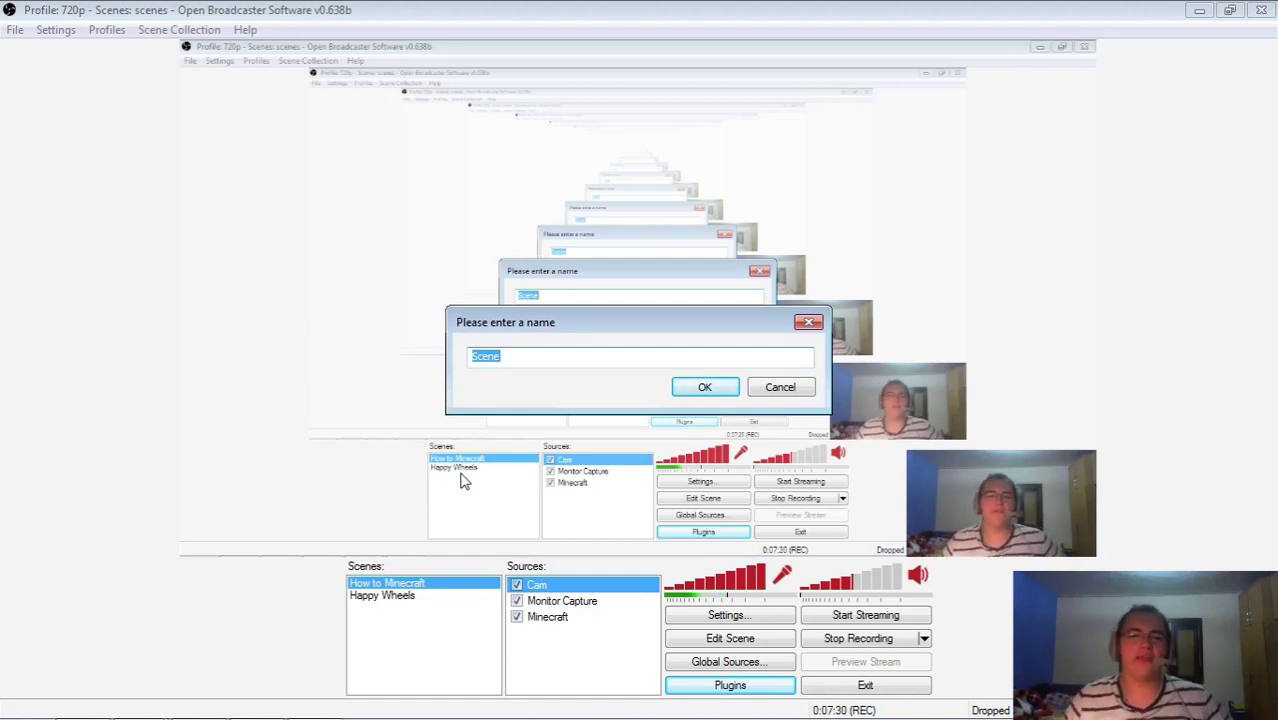
text(Min)
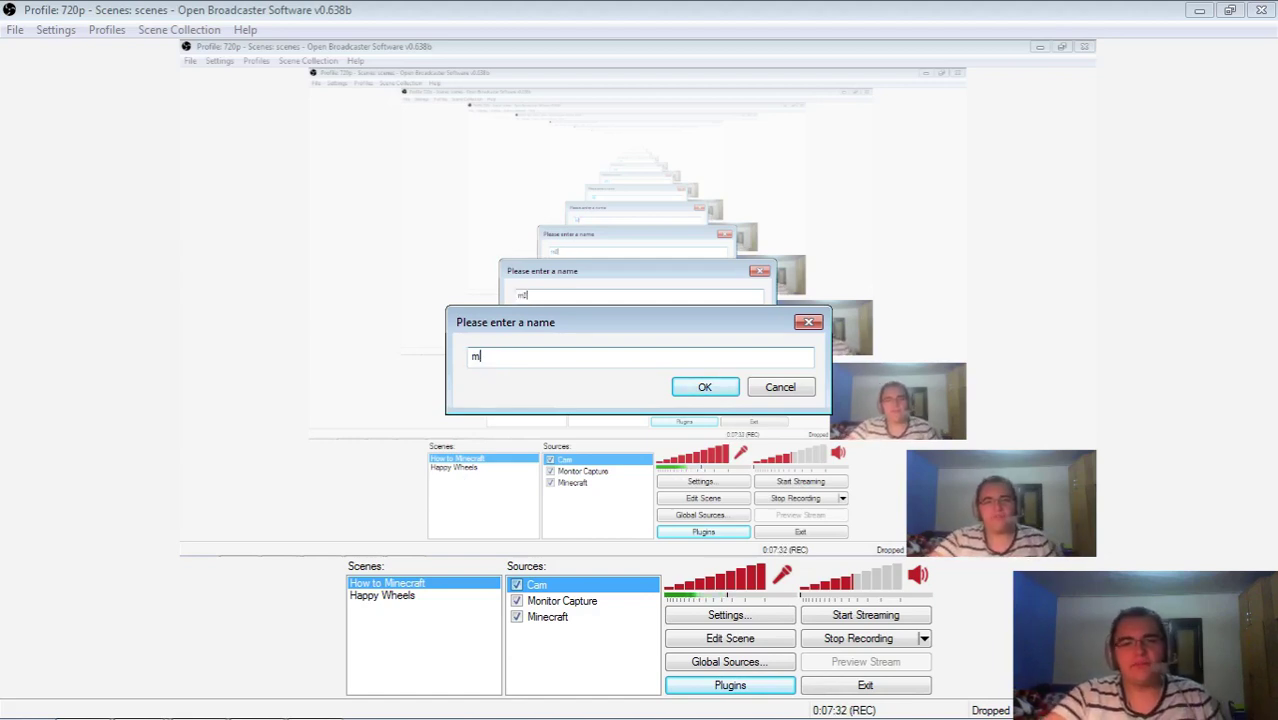
text(ecraft)
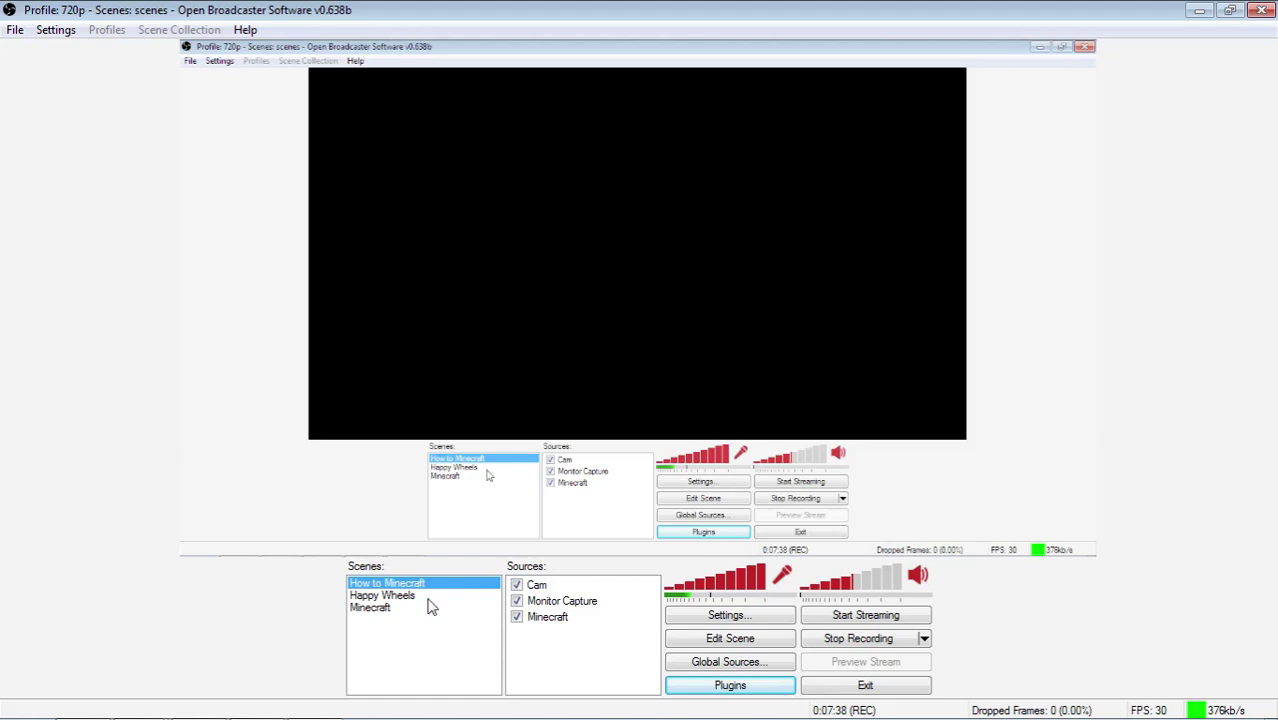
Add a Game Capture source named GTA 5 to the Happy Wheels scene.
click(428, 597)
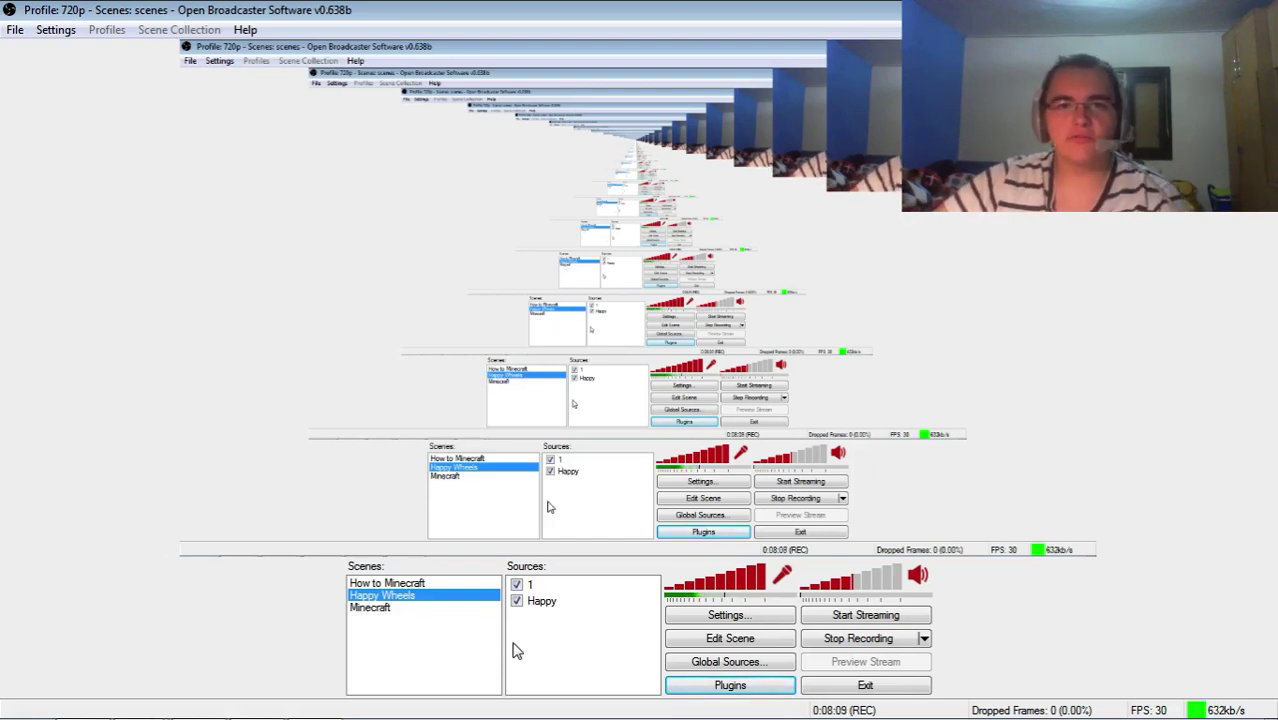
right_click(619, 643)
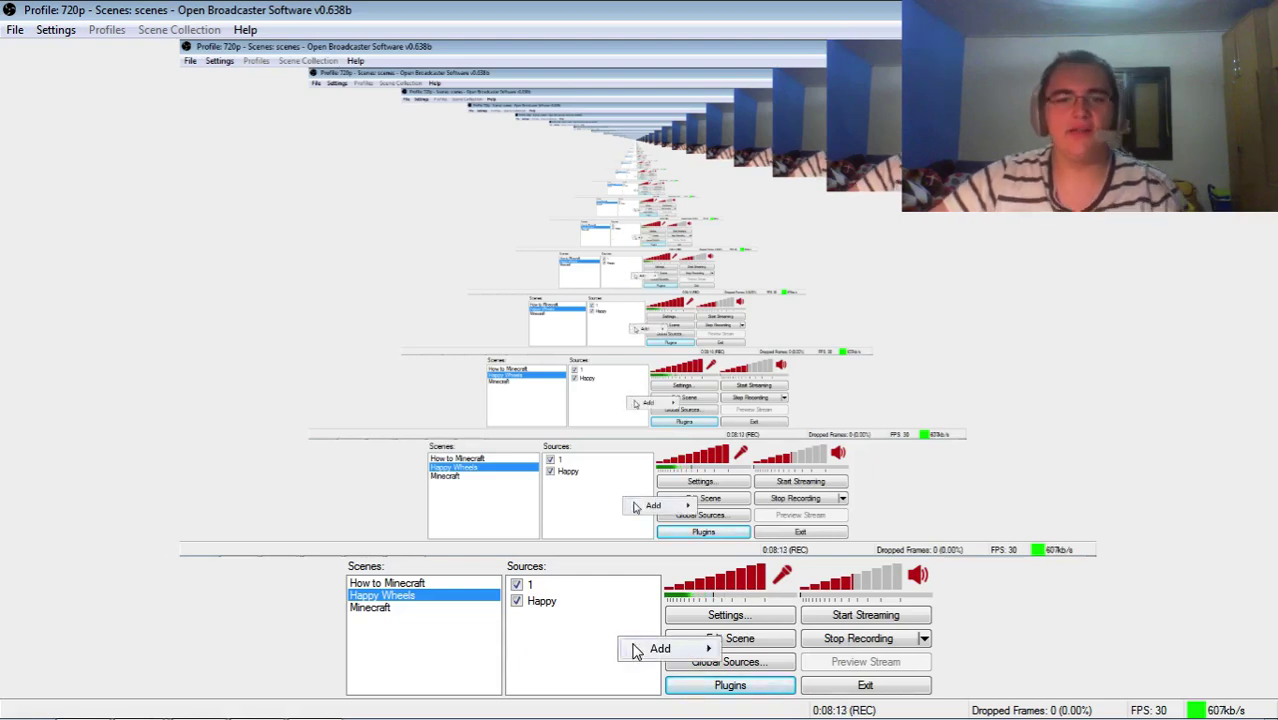
mouse_move(635, 651)
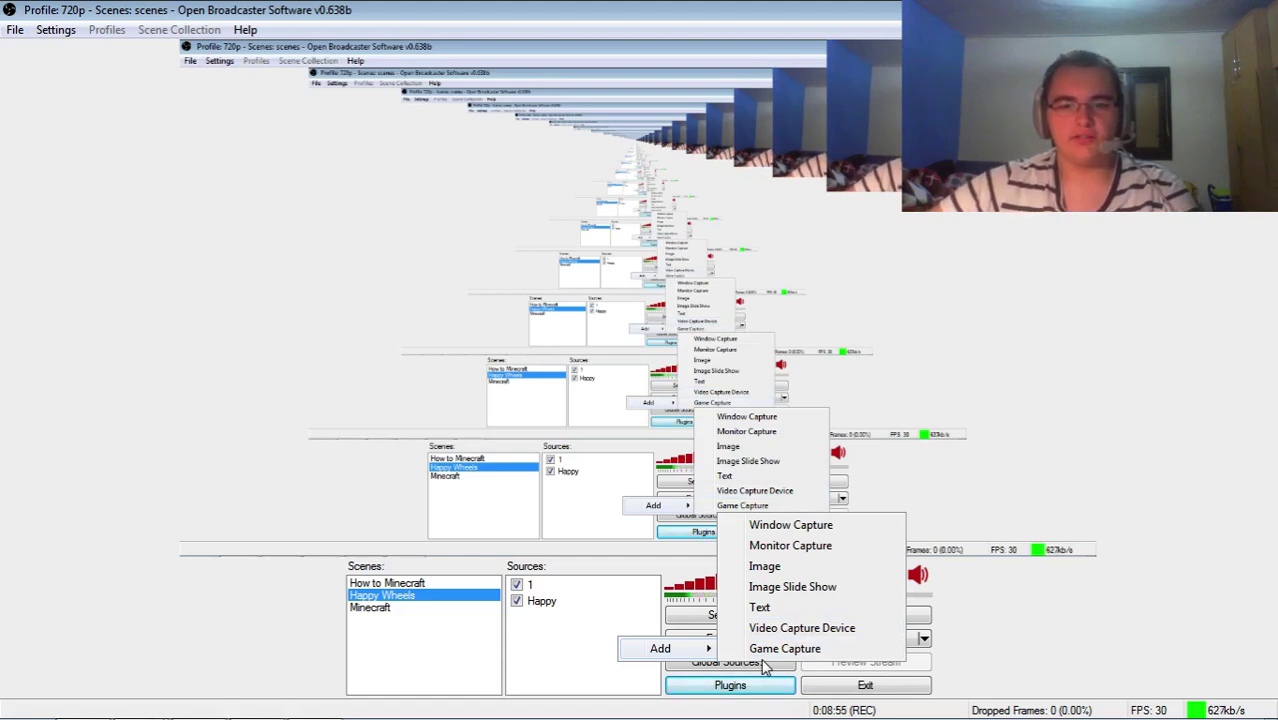
click(782, 648)
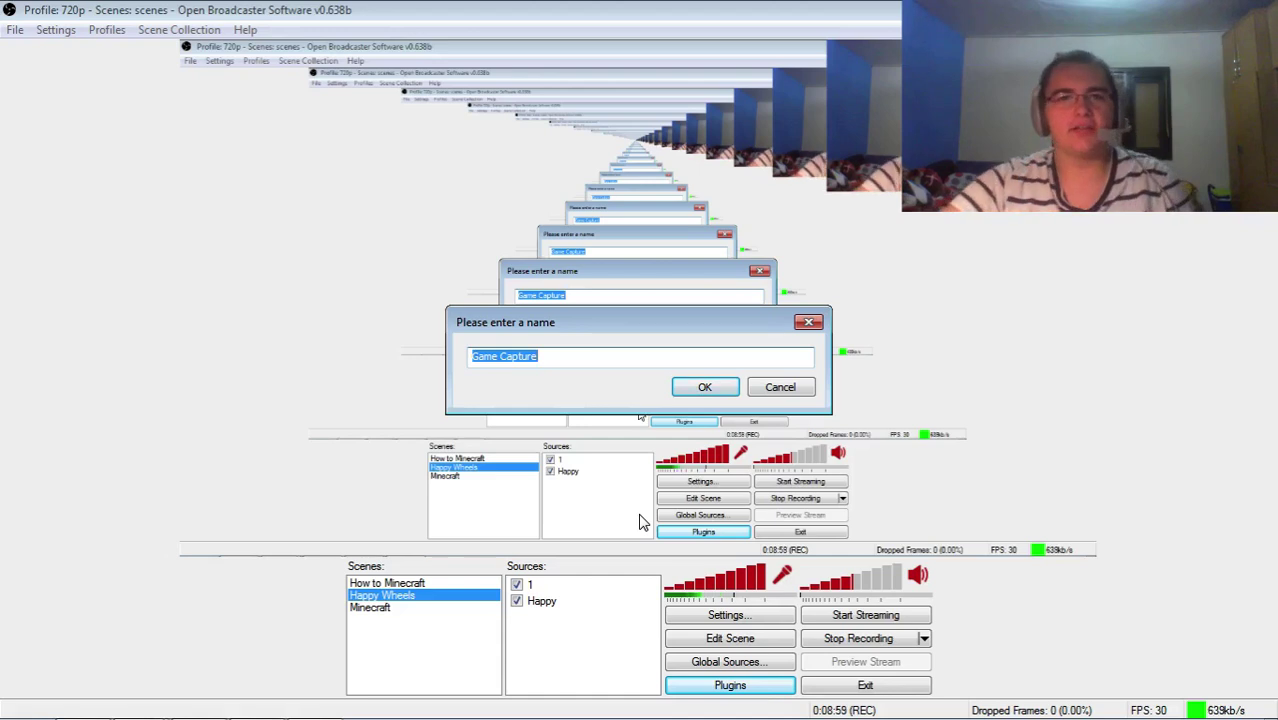
text(GTA)
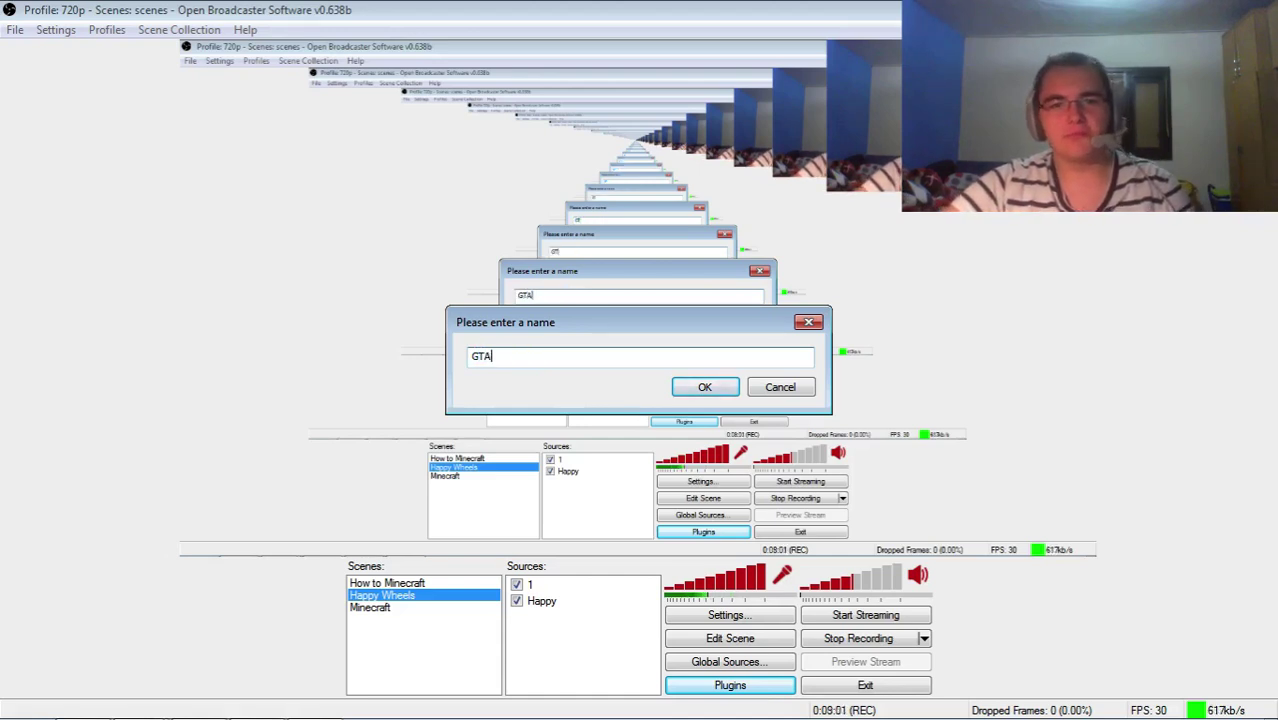
text( 5)
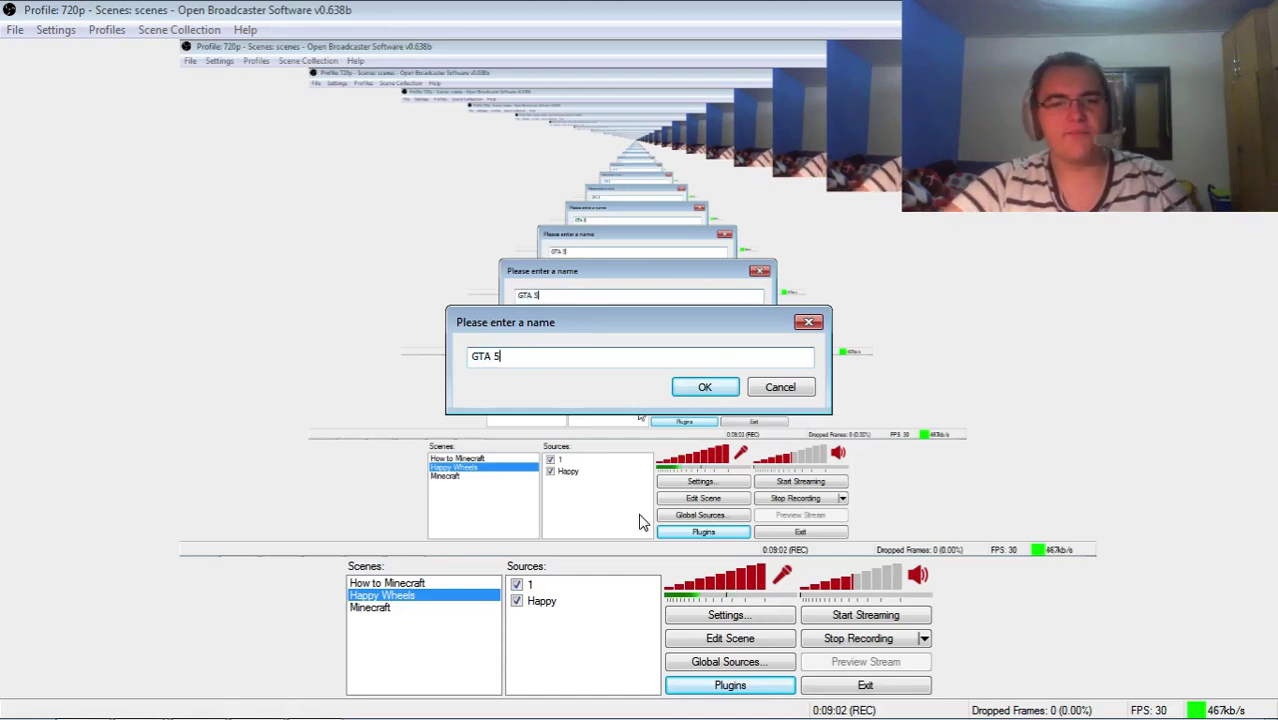
click(694, 385)
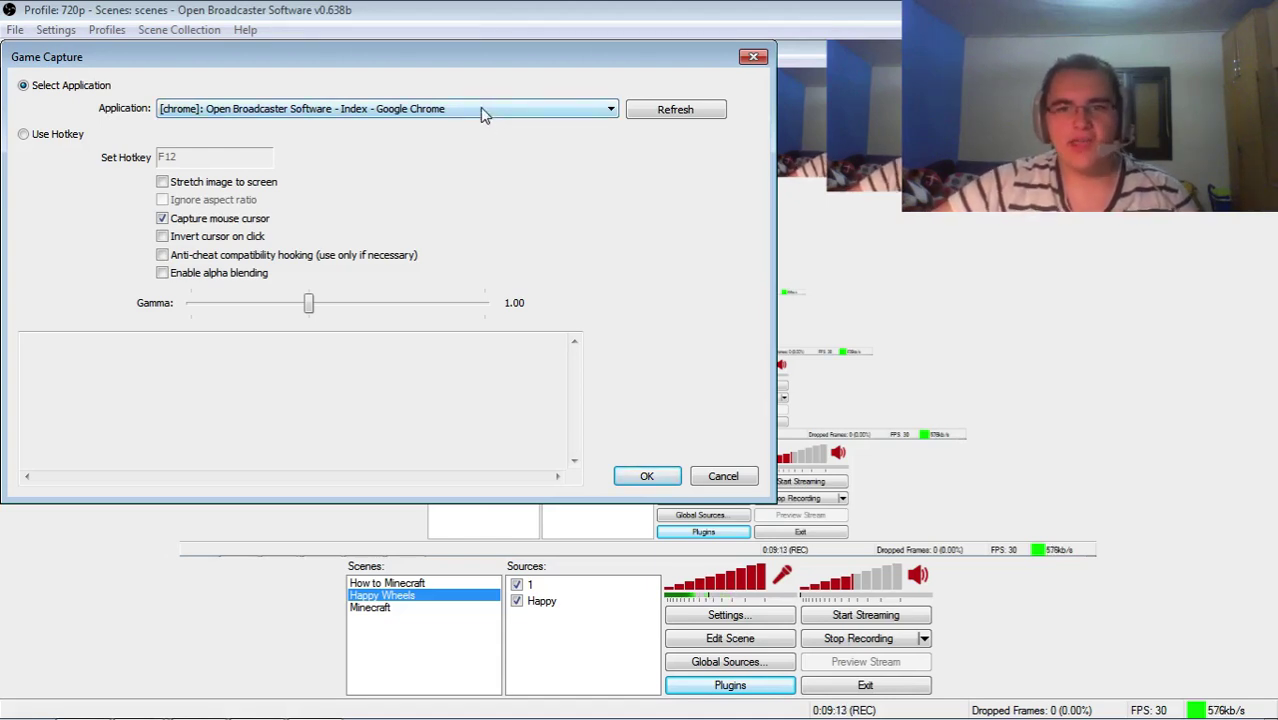
Refresh the game capture's application list, look through the available applications, and accept the source with the Google Chrome window as target.
click(673, 110)
click(673, 110)
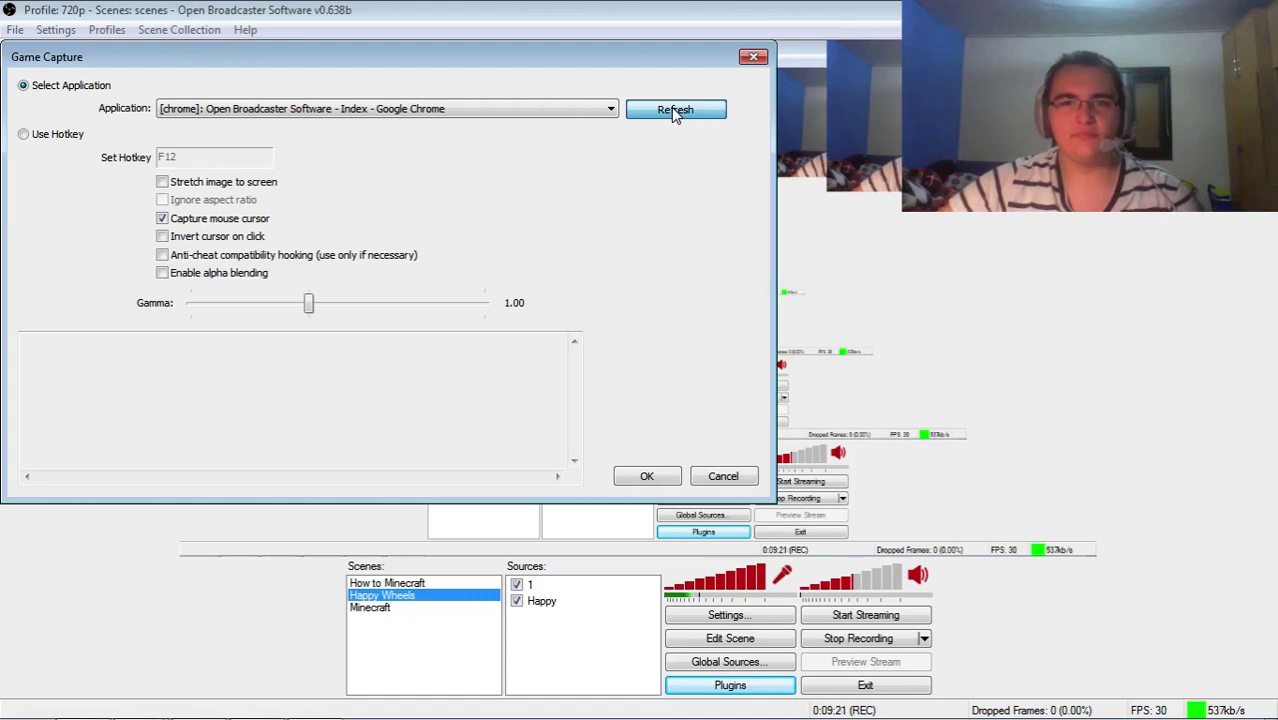
click(545, 110)
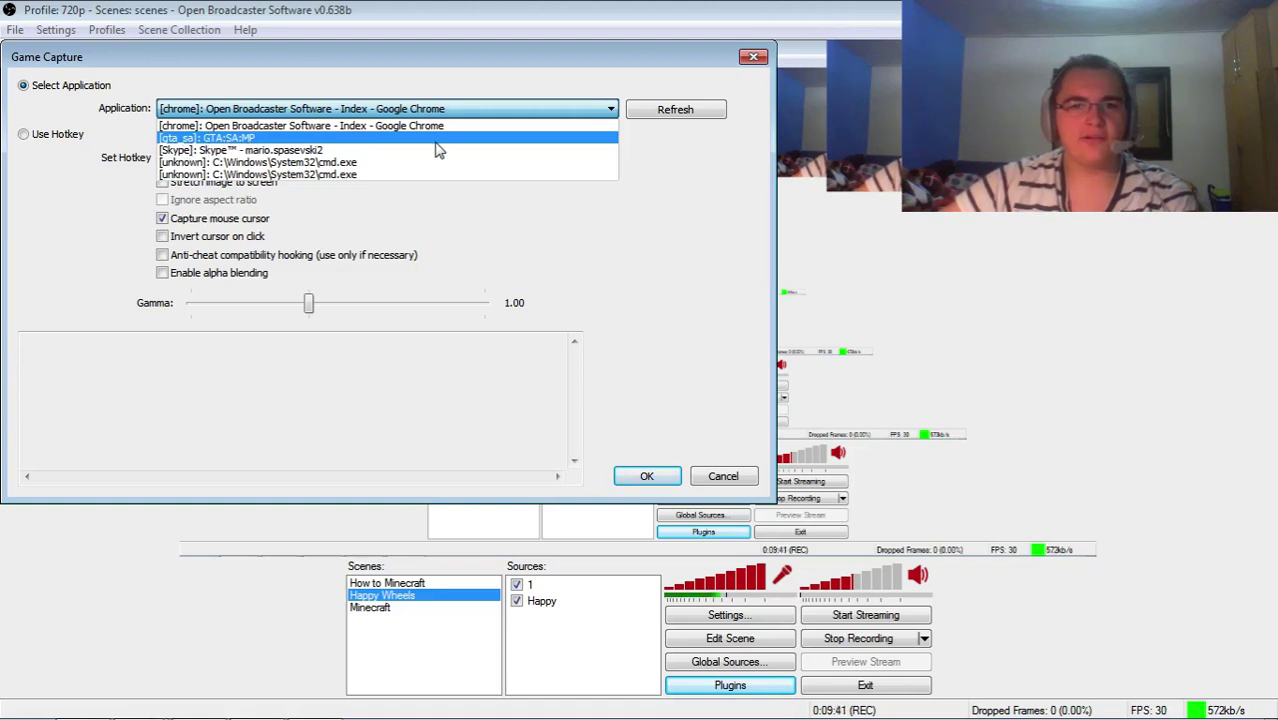
click(675, 232)
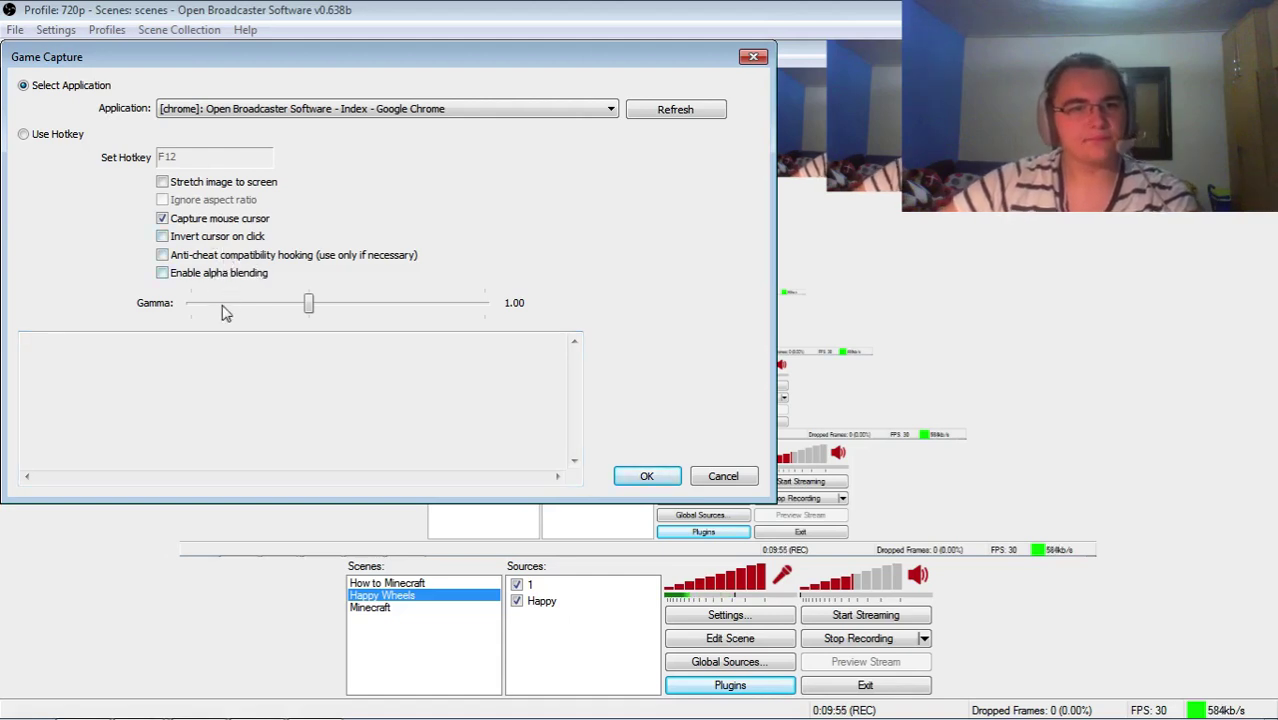
click(647, 477)
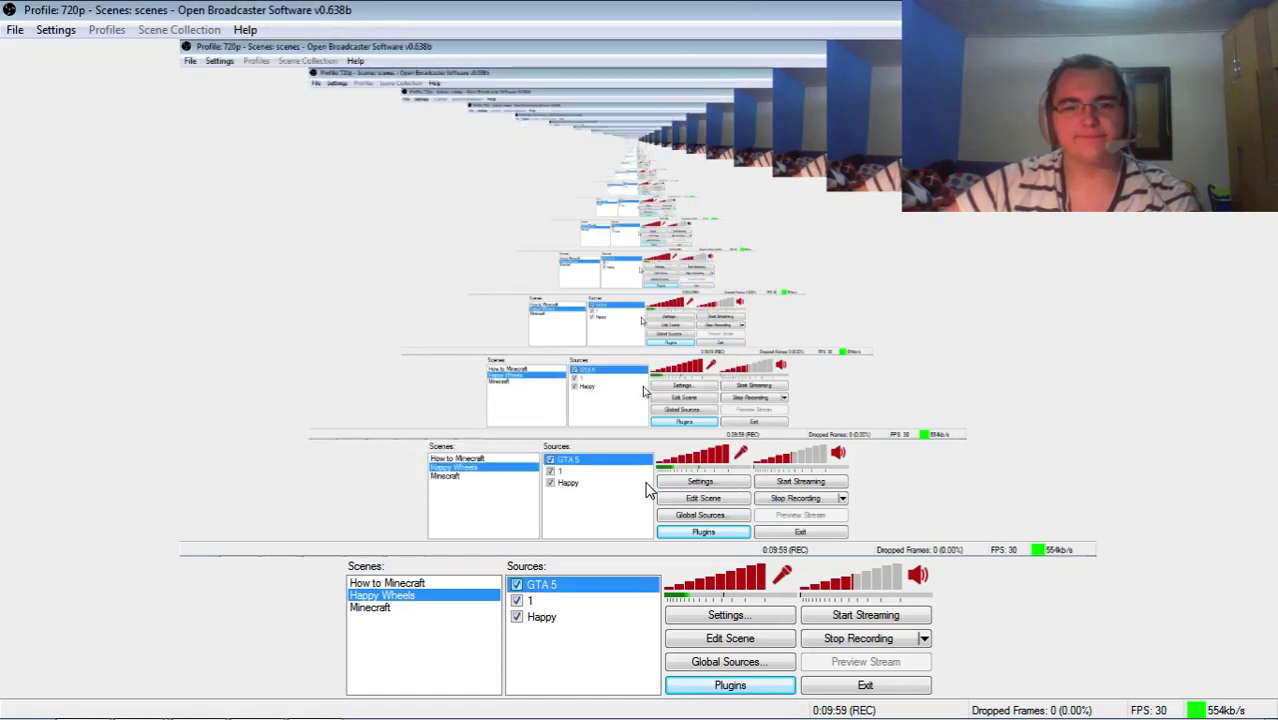
right_click(556, 588)
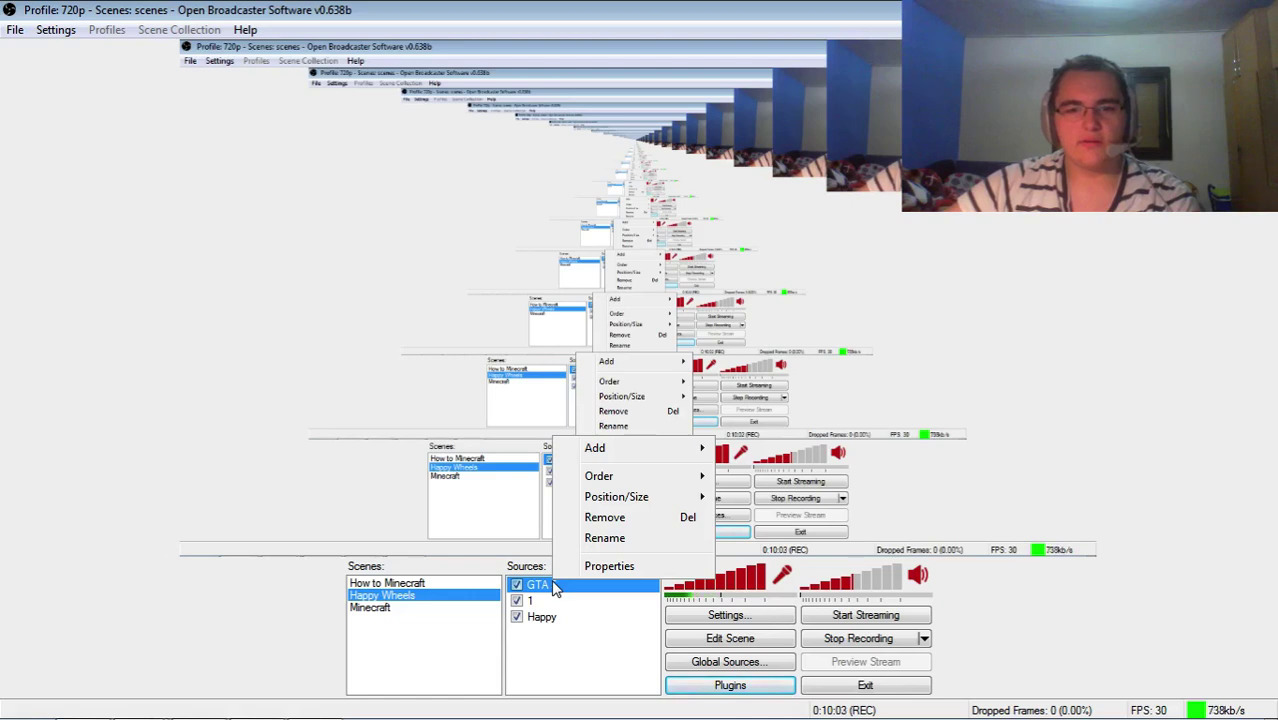
mouse_move(627, 455)
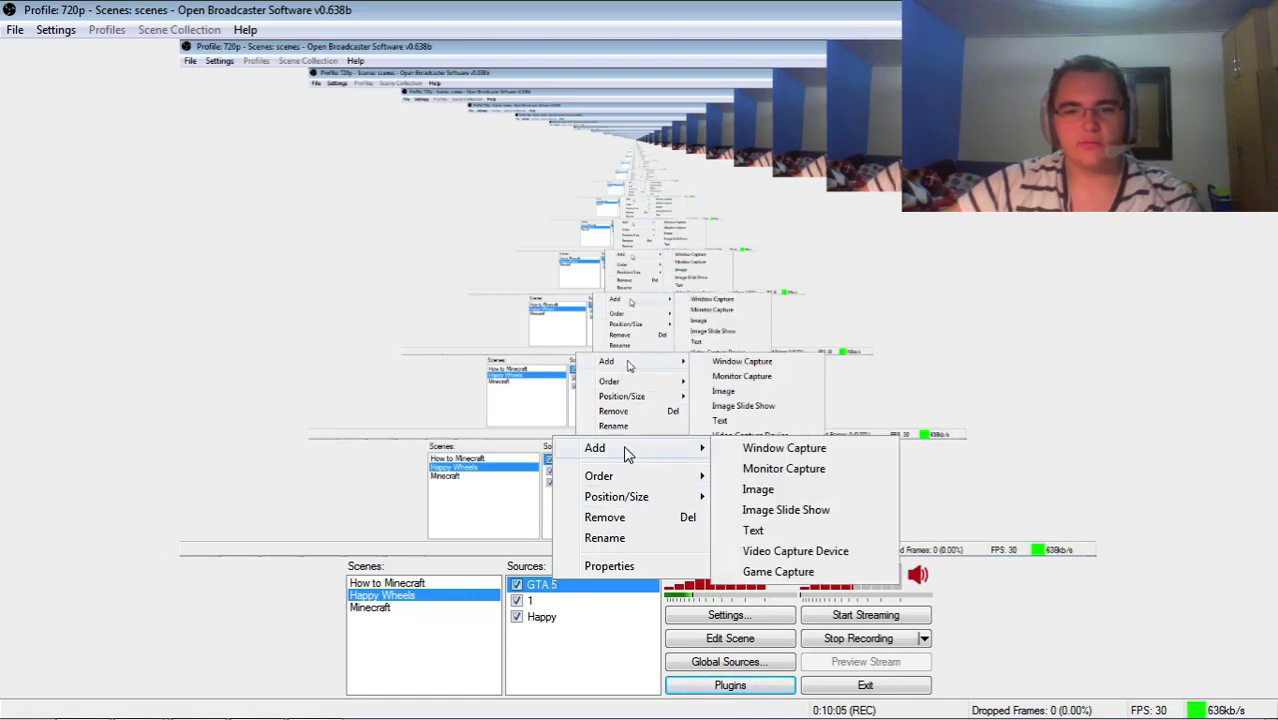
click(567, 697)
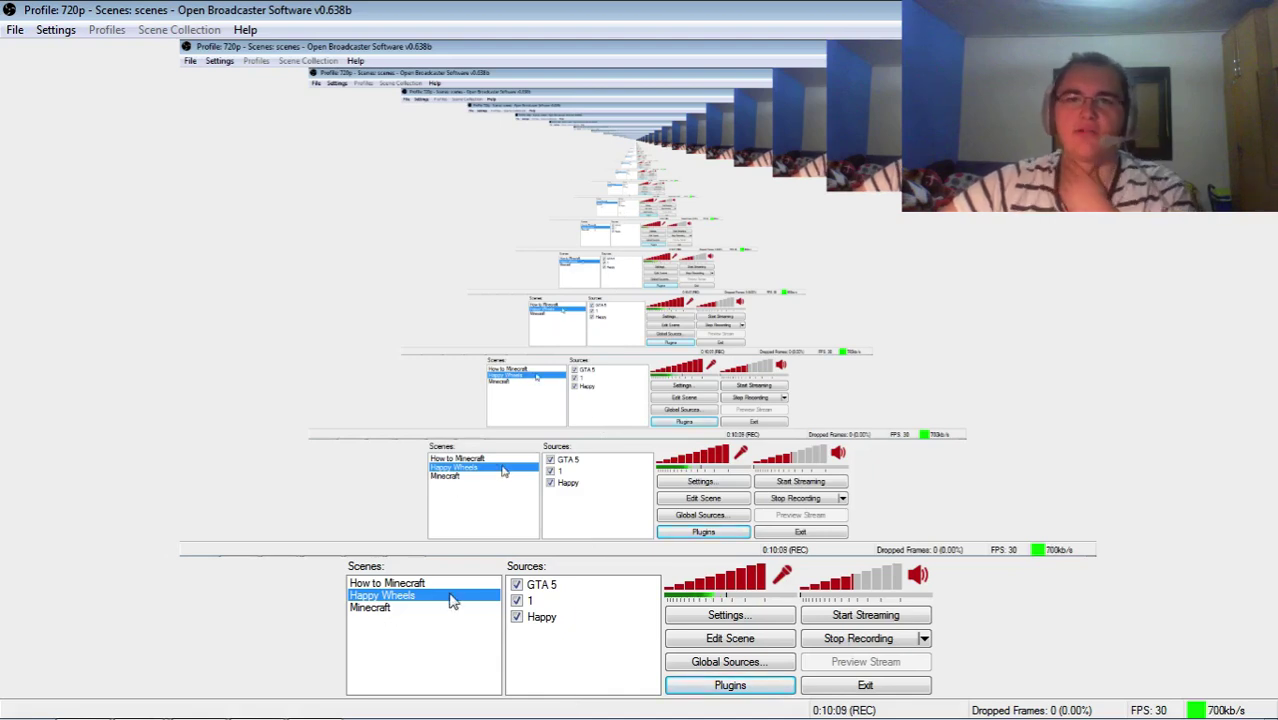
Align source 1 of the Happy Wheels scene to the top edge with the Move to Top position option.
click(553, 603)
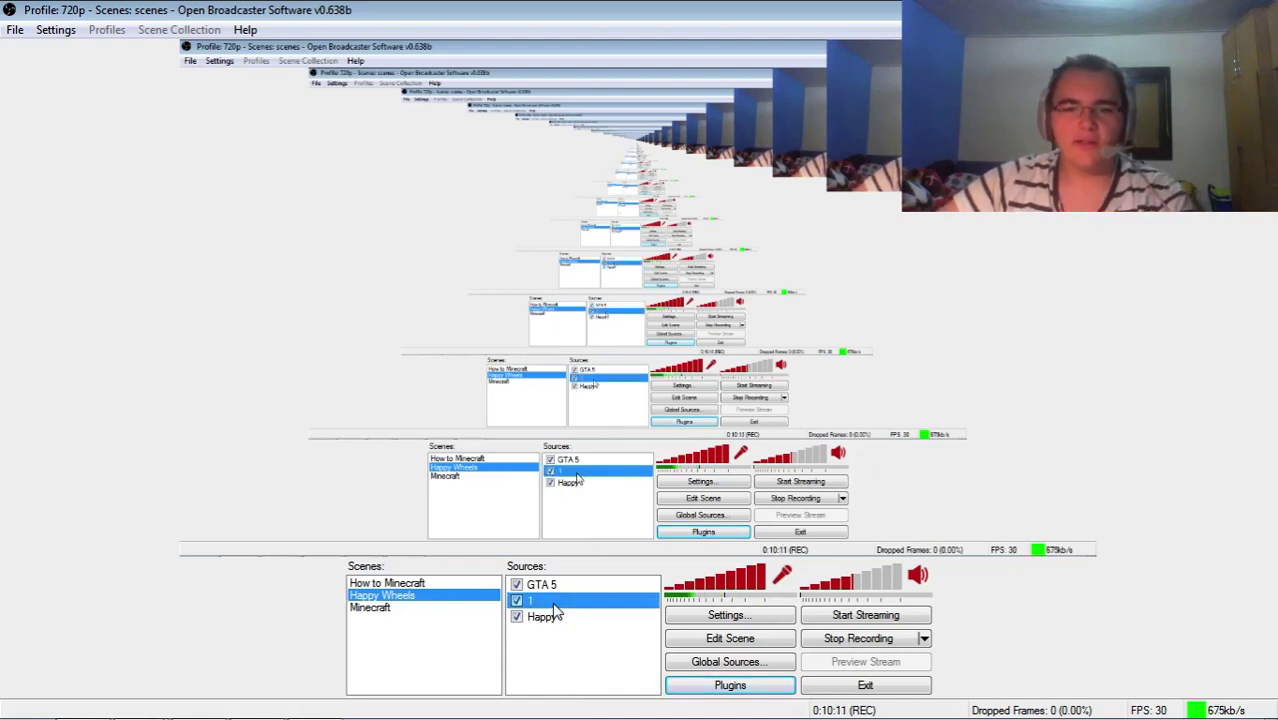
right_click(556, 606)
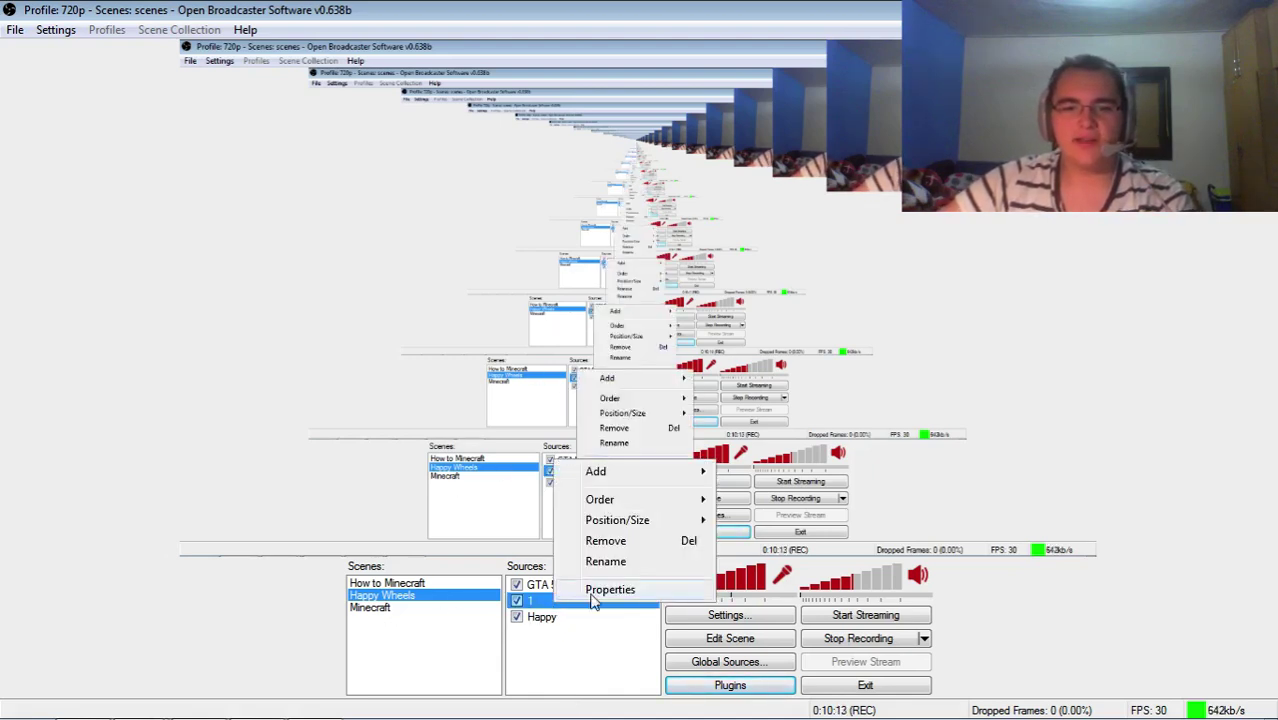
mouse_move(630, 522)
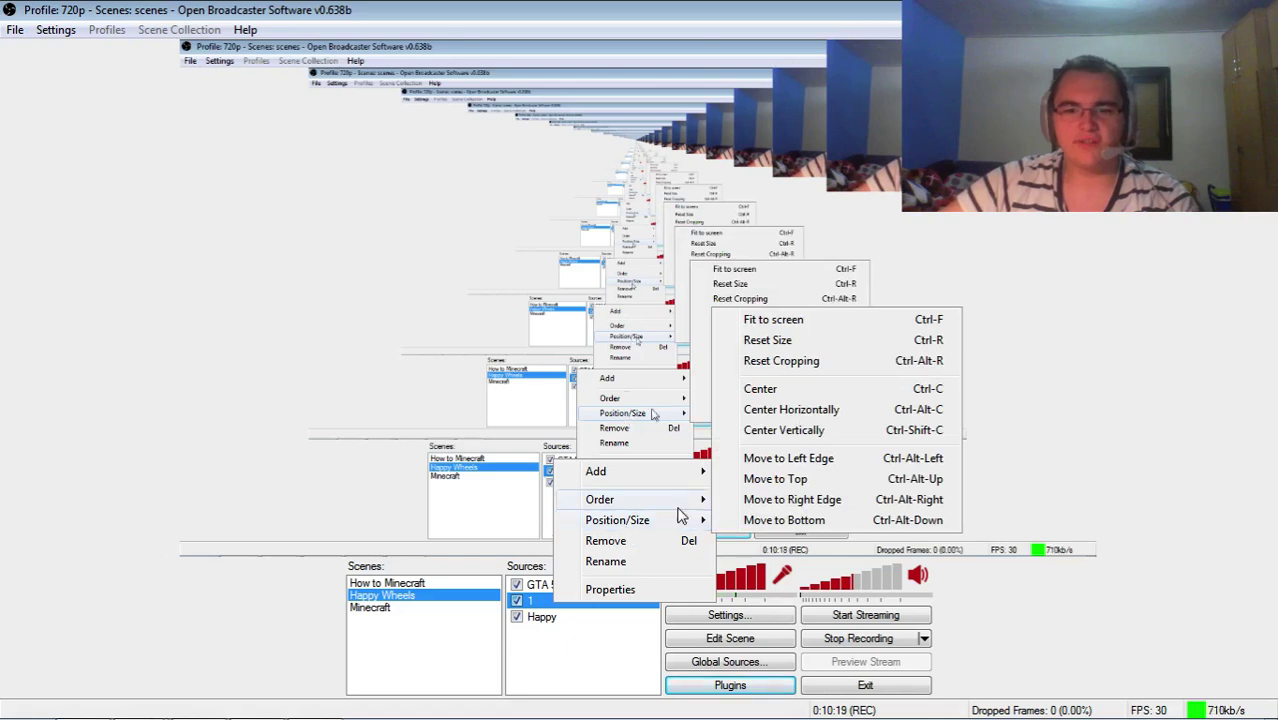
click(788, 480)
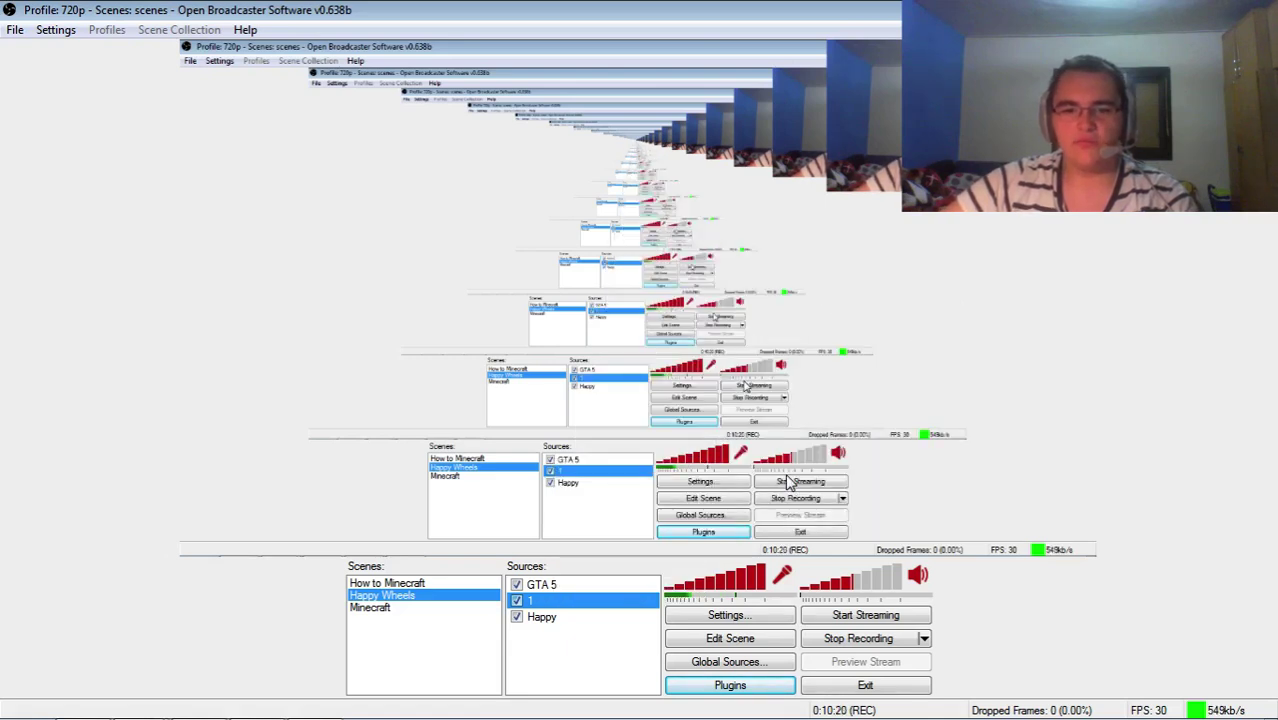
Align the GTA 5 source to the bottom edge with the Move to Bottom position option.
click(595, 587)
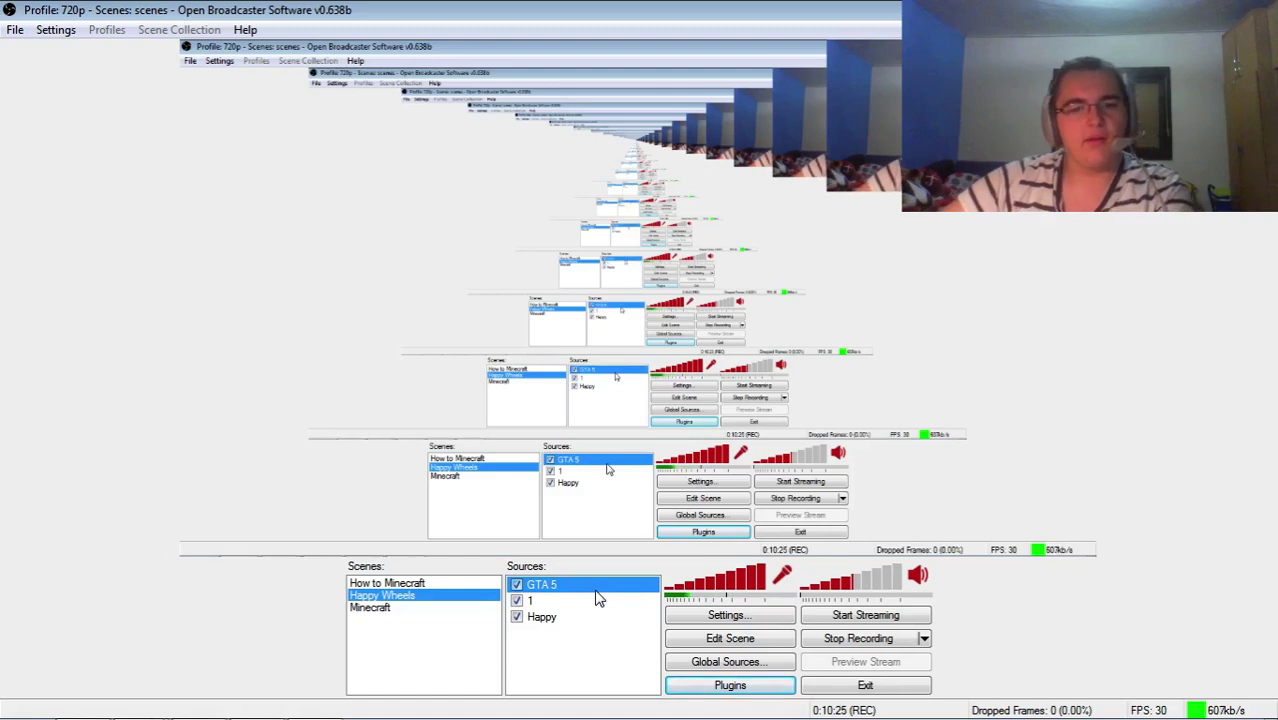
right_click(597, 598)
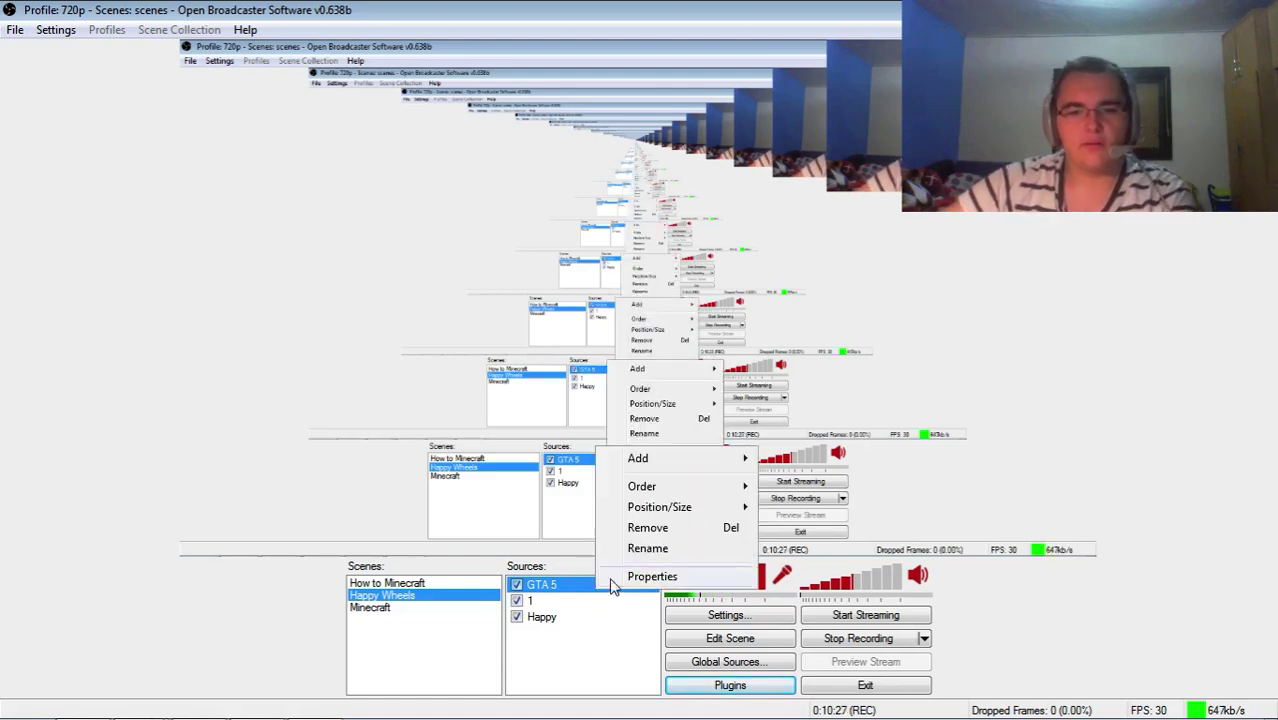
mouse_move(680, 507)
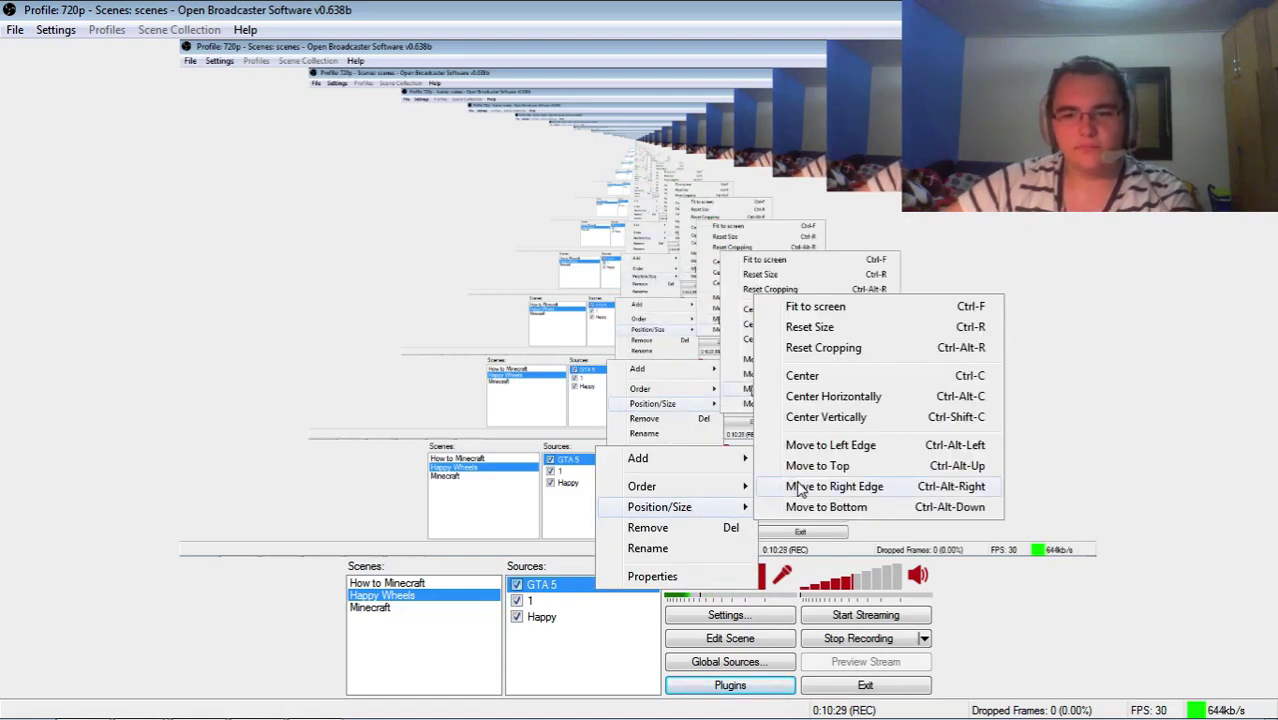
click(840, 508)
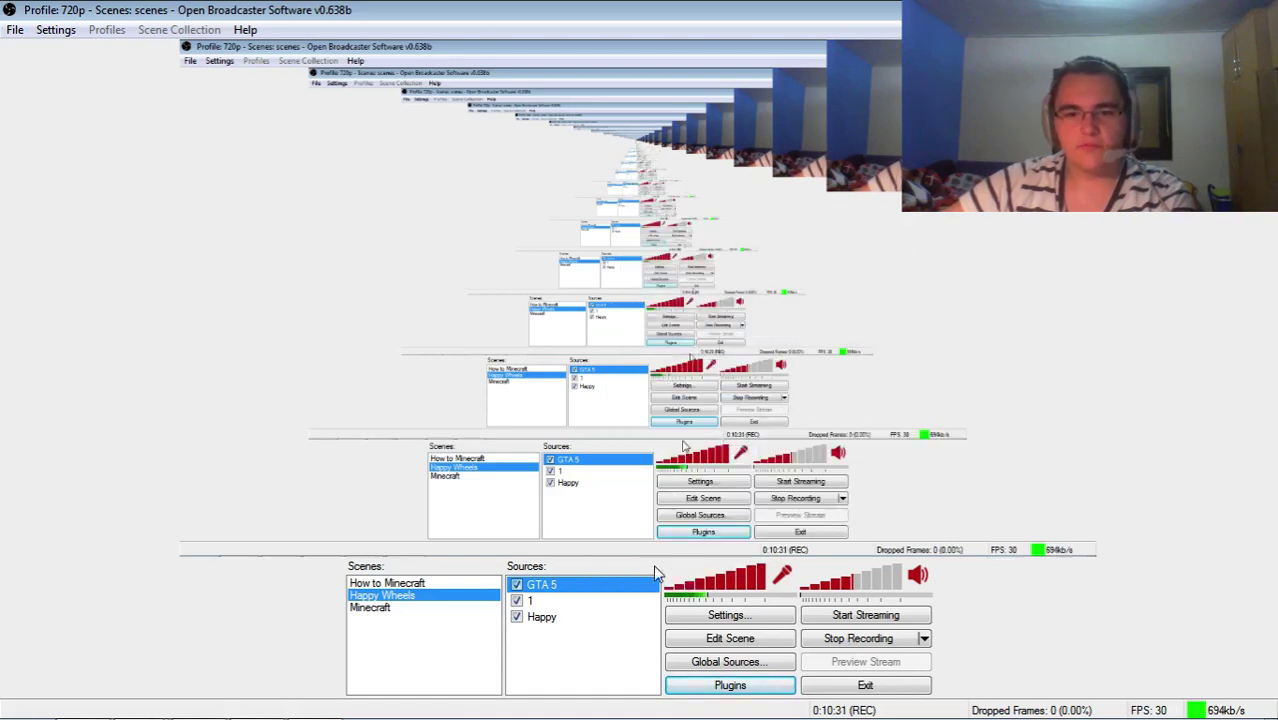
Remove the GTA 5 source from the Happy Wheels scene and confirm the deletion.
right_click(582, 584)
mouse_move(682, 502)
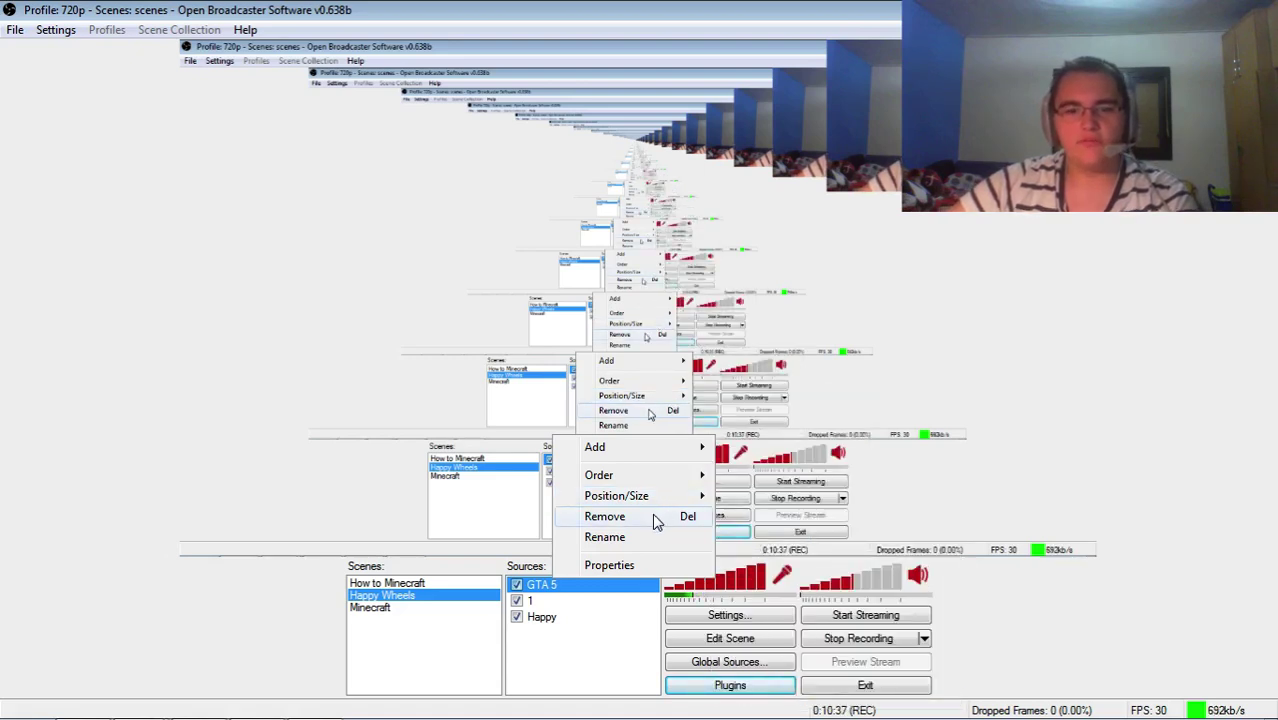
click(655, 516)
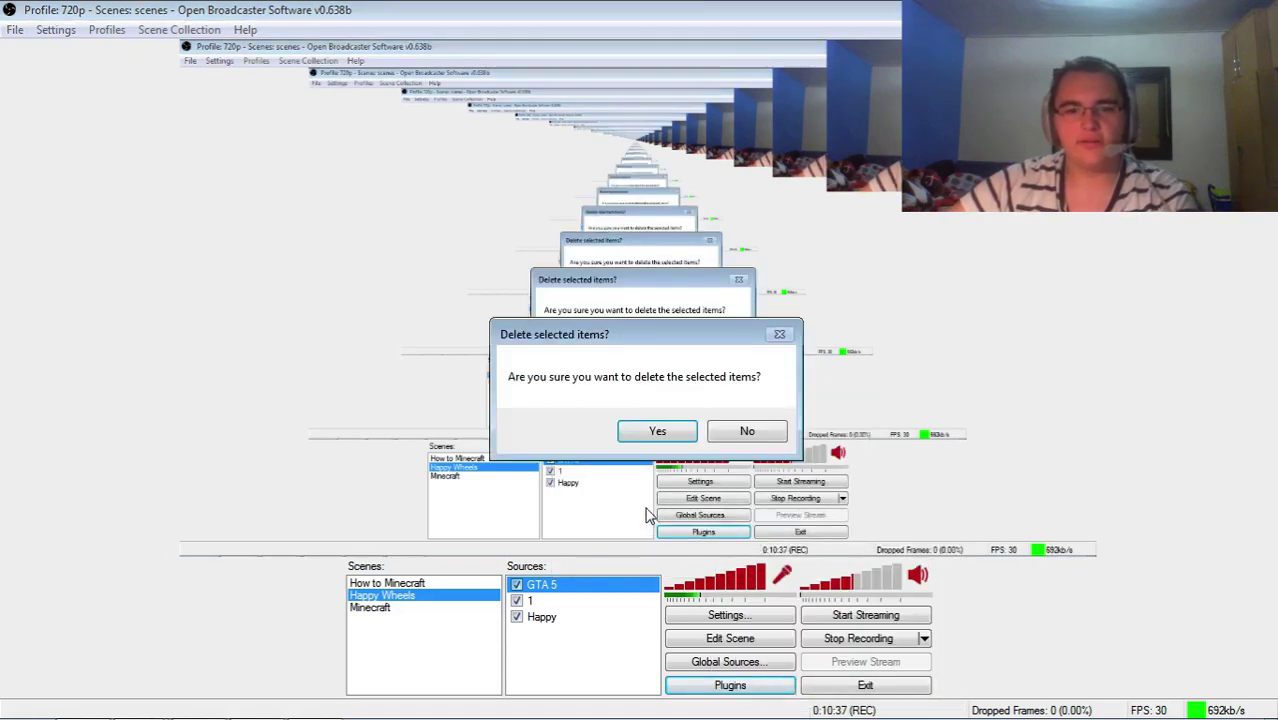
click(658, 432)
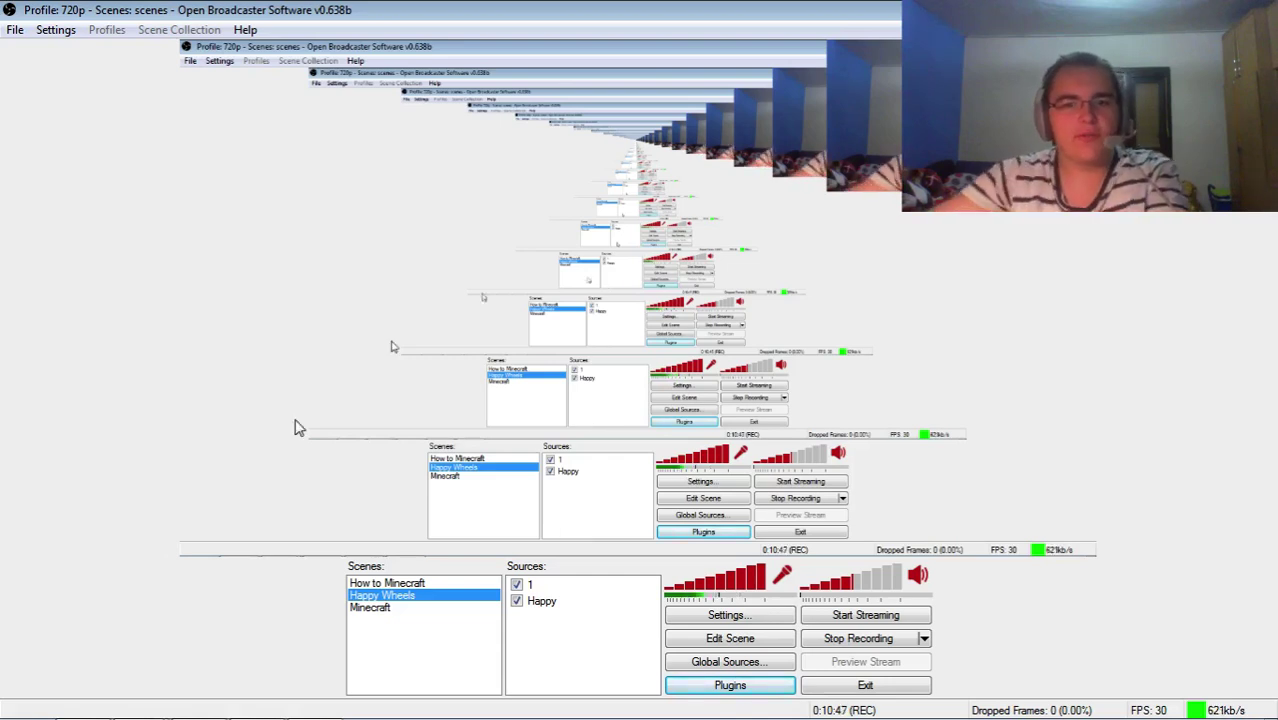
Look at the options for the Happy source without changing it, and switch to the Minecraft scene.
click(547, 601)
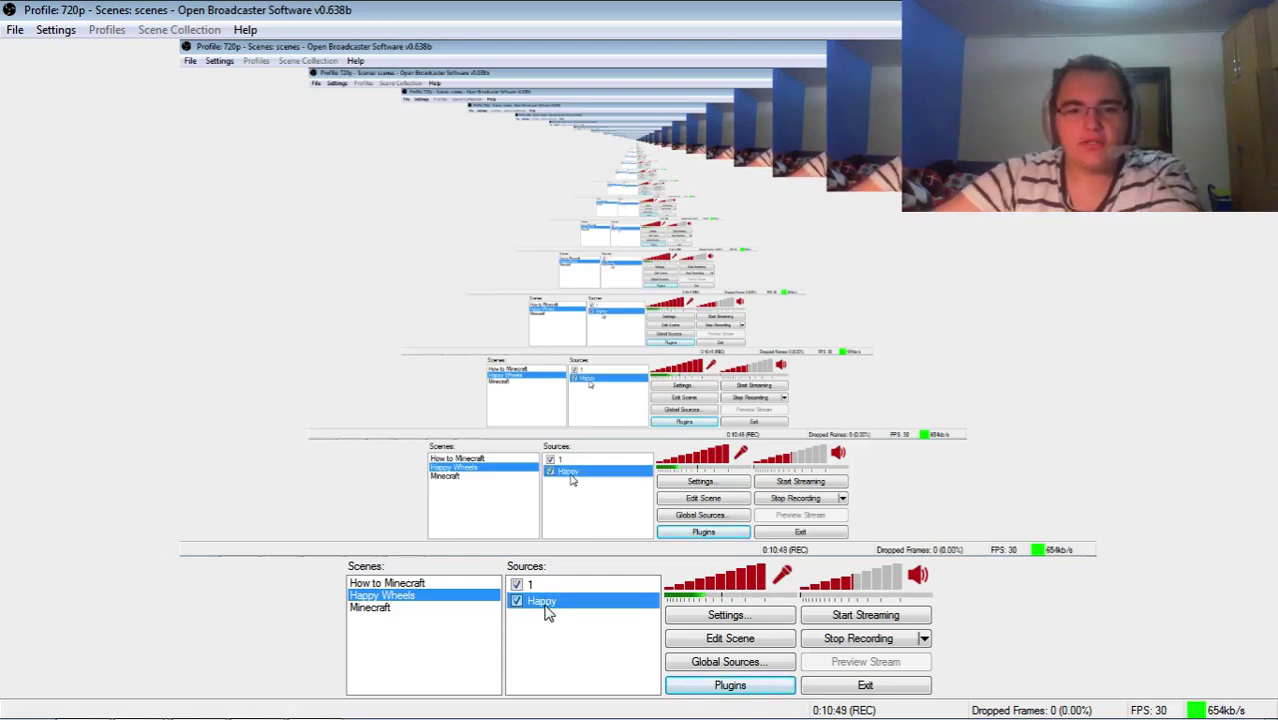
right_click(547, 605)
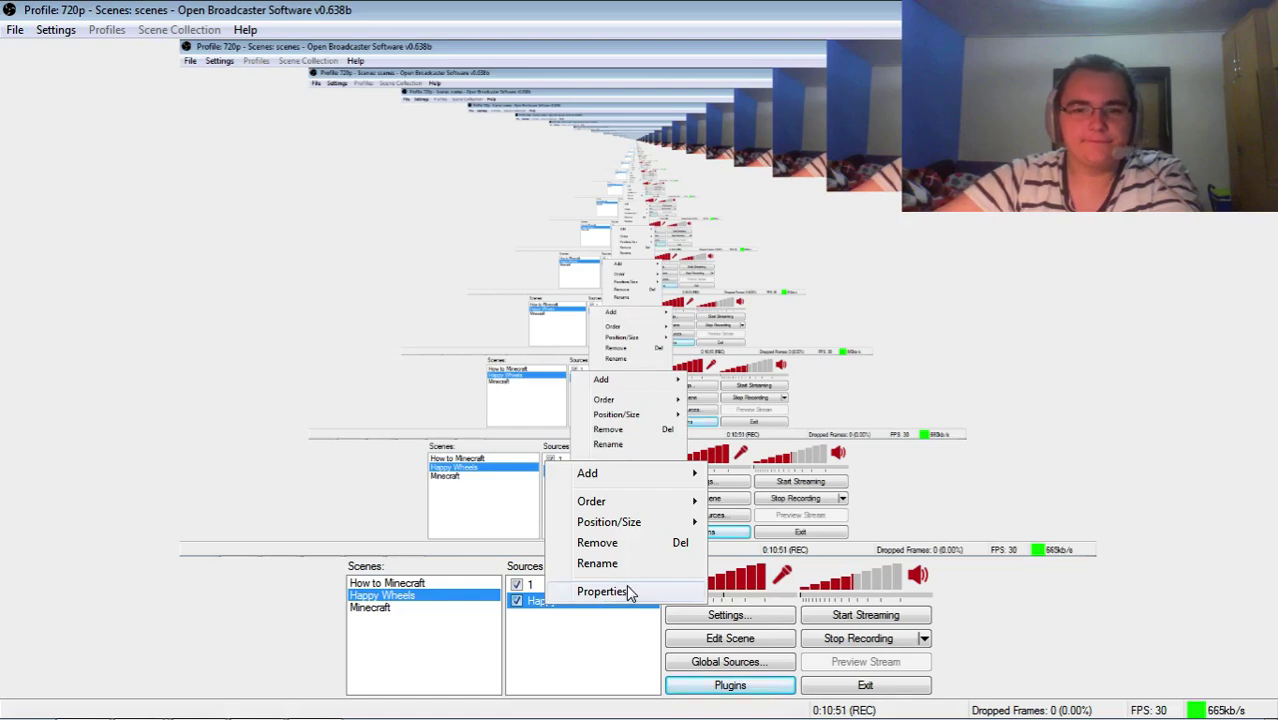
click(585, 665)
click(452, 609)
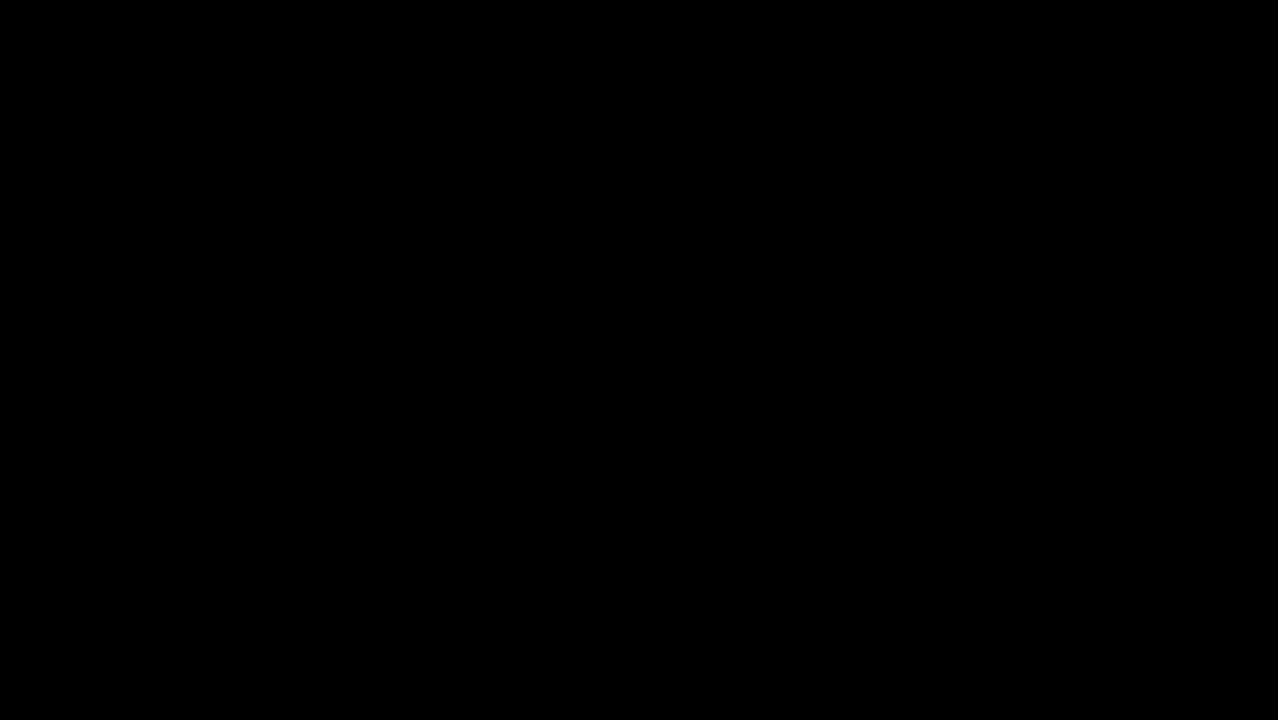